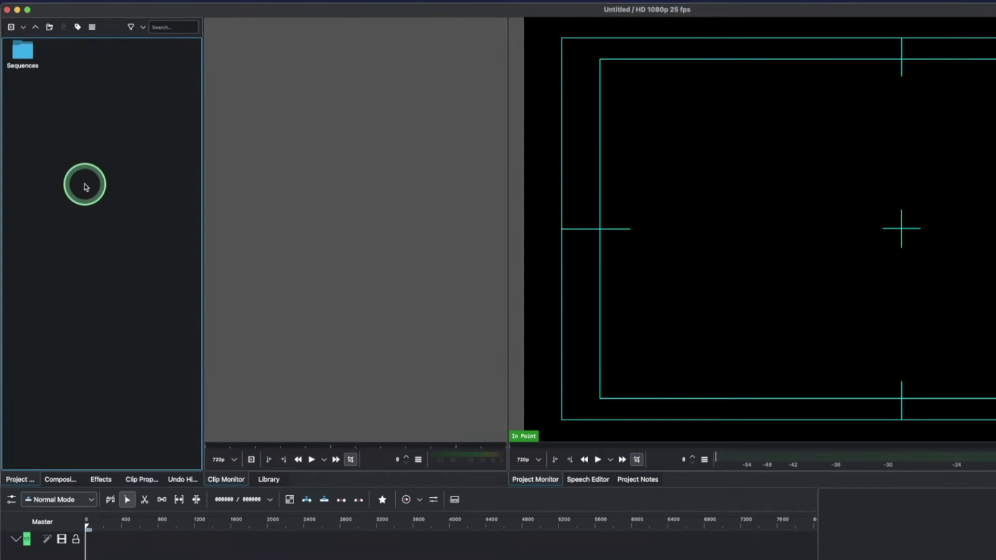
# Create a new colour clip using the pinkish-red swatch in the project bin.
pyautogui.rightClick(65, 145)
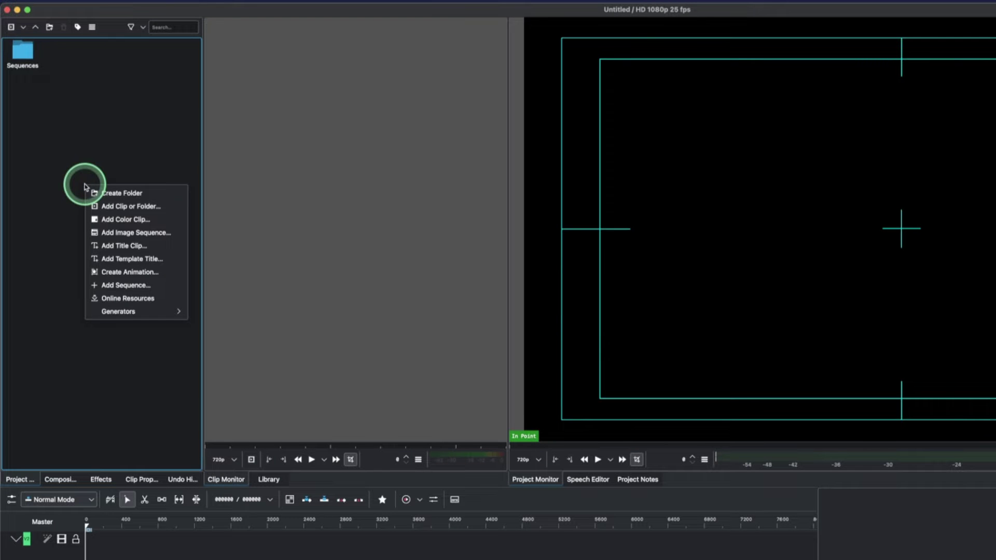
pyautogui.click(128, 220)
pyautogui.click(651, 348)
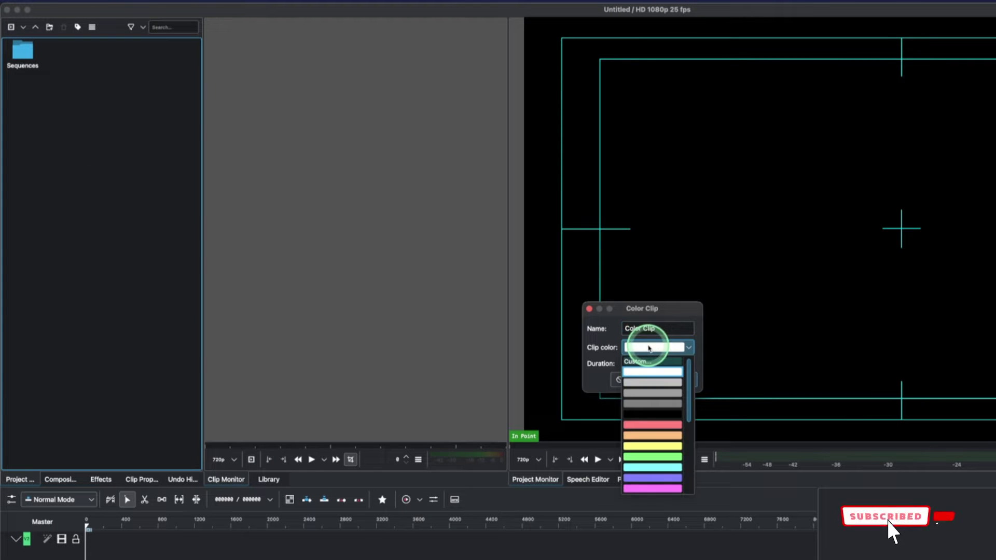
pyautogui.click(652, 424)
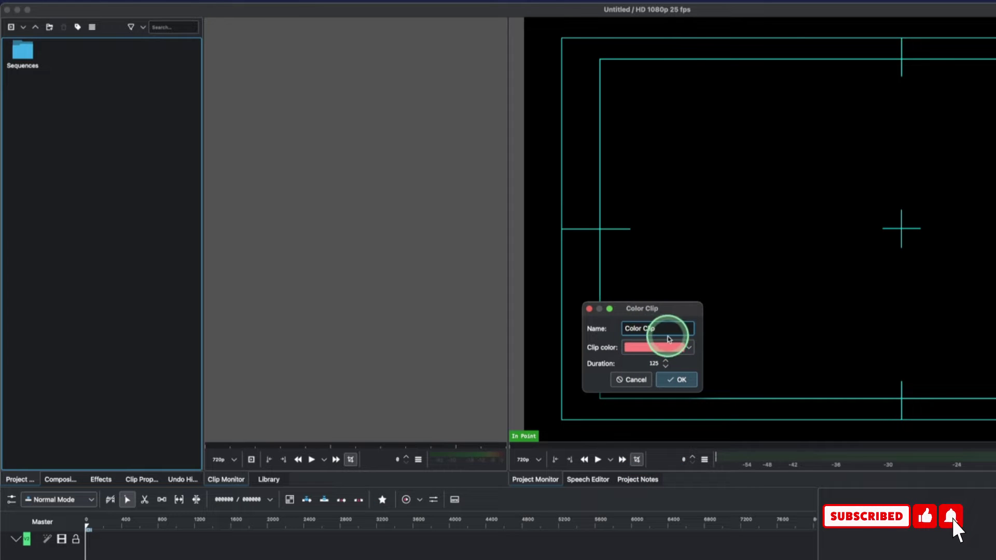
pyautogui.click(676, 379)
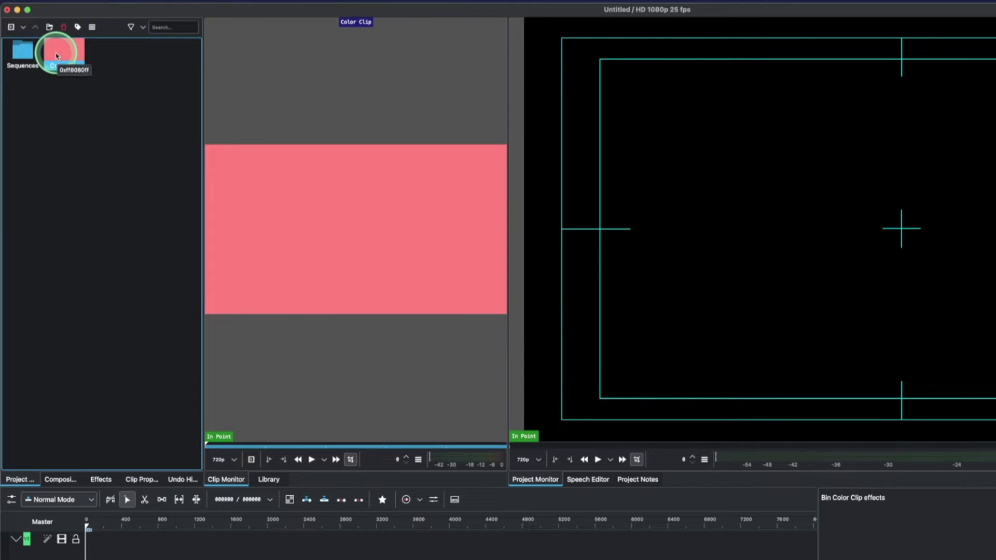
# Open the Color Clip's properties and preview a pale yellow-green in its colour chooser.
pyautogui.click(57, 55)
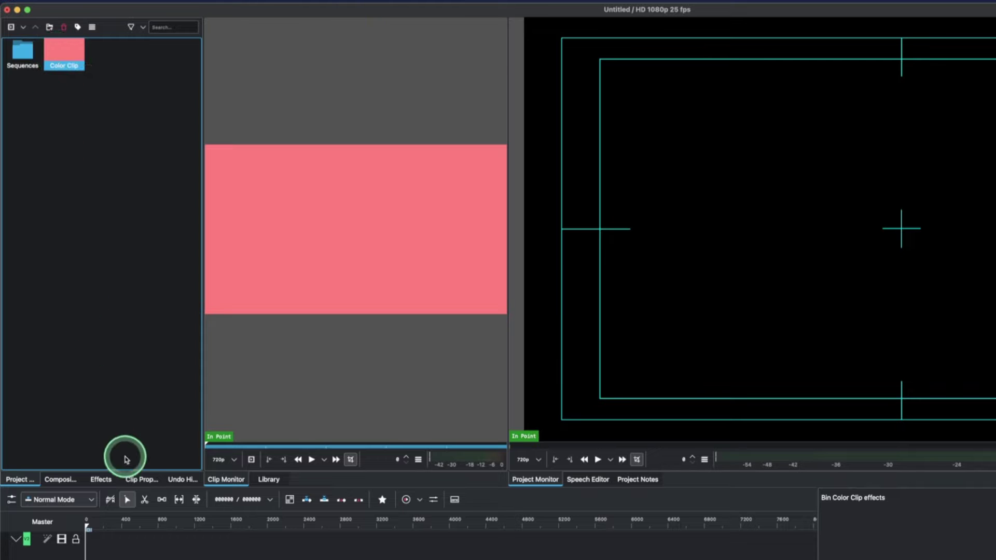
pyautogui.click(144, 482)
pyautogui.click(118, 55)
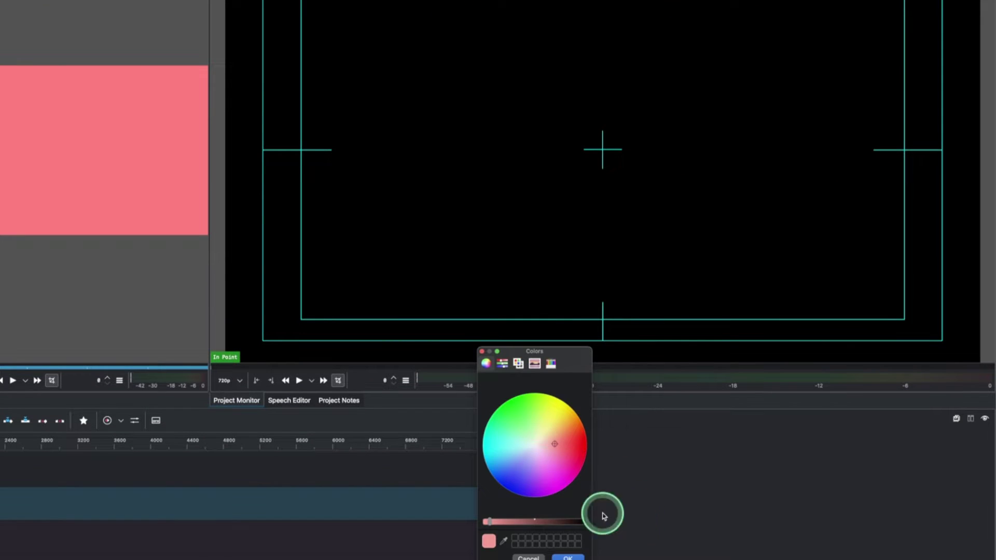
pyautogui.click(538, 430)
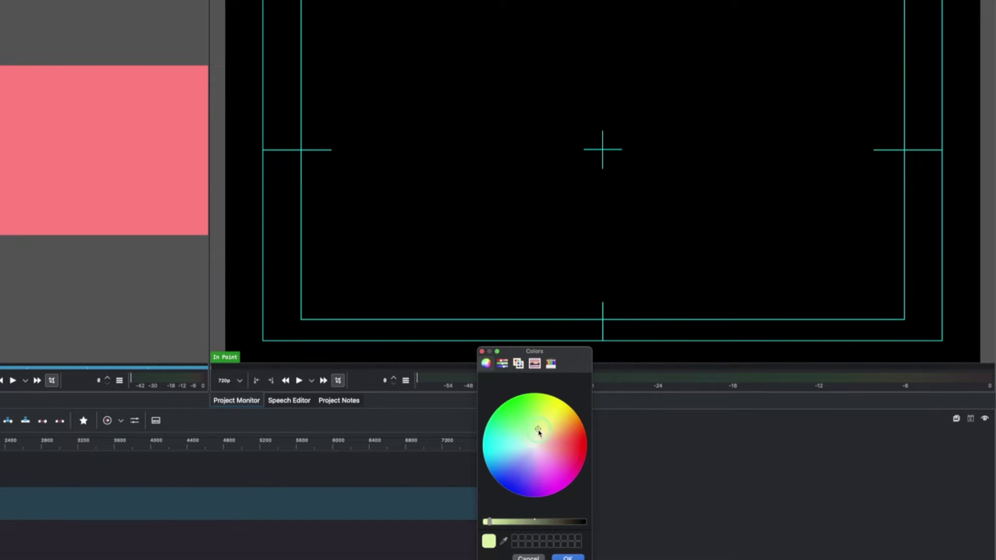
pyautogui.click(43, 48)
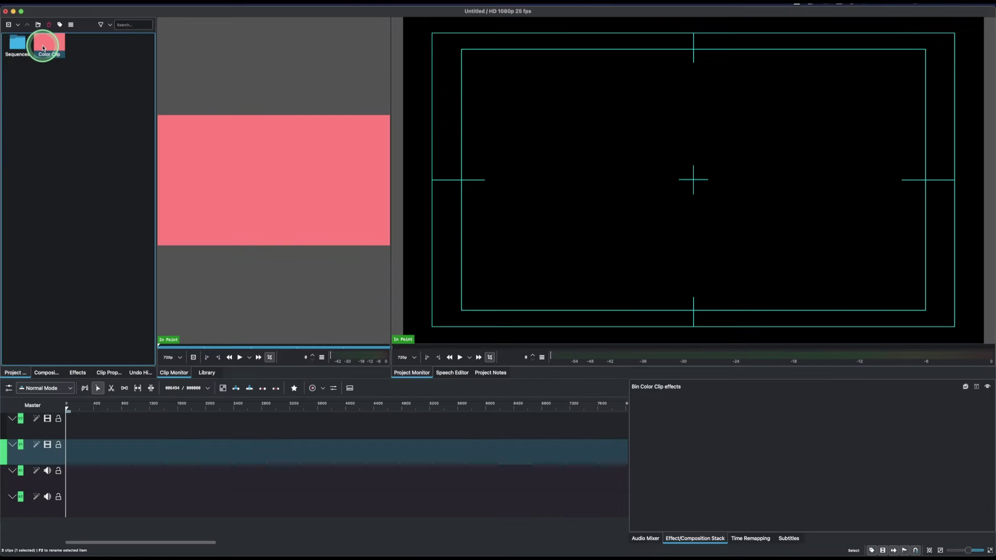
# Place Color Clip at the start of track V1 and zoom the timeline in.
pyautogui.moveTo(43, 49); pyautogui.dragTo(70, 448)
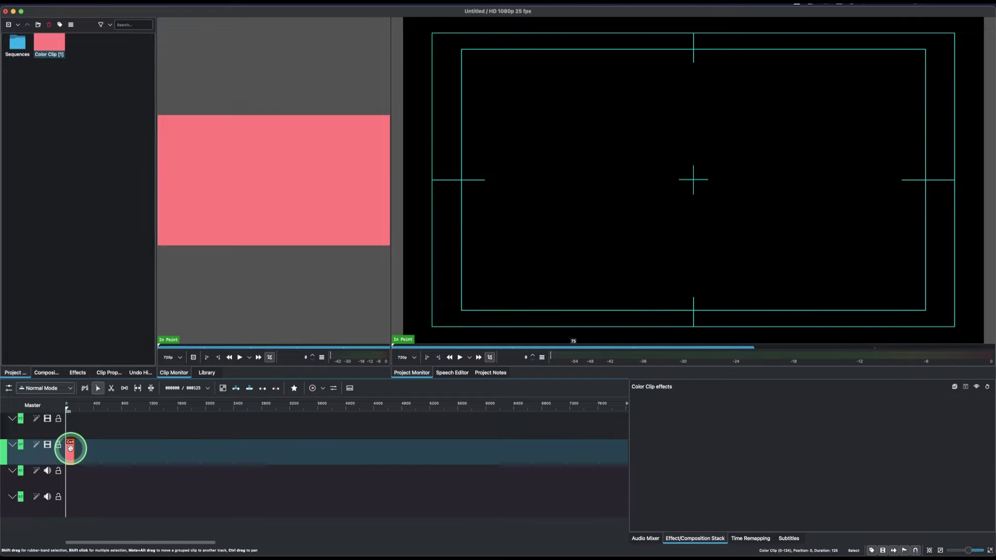
pyautogui.scroll(5, 70, 448)
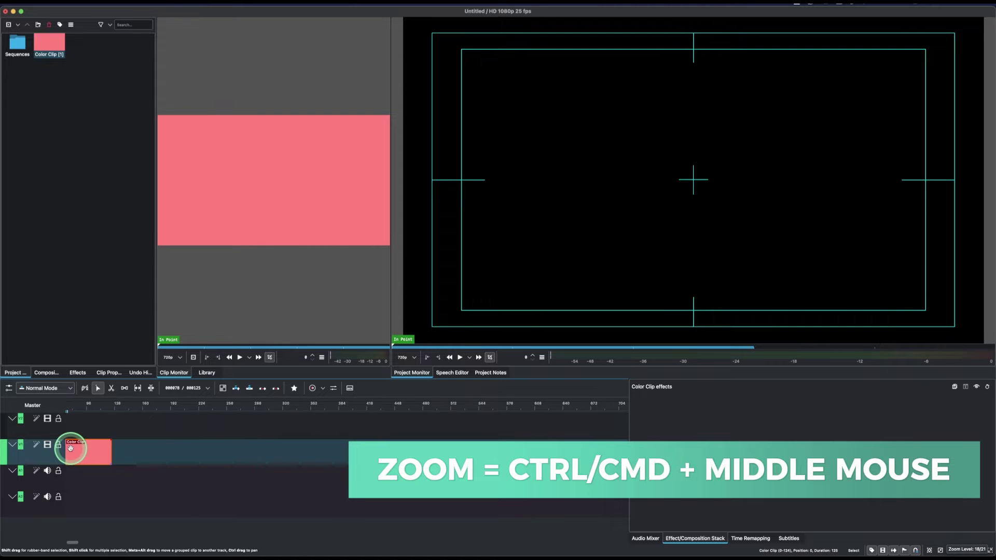
pyautogui.scroll(2, 70, 448)
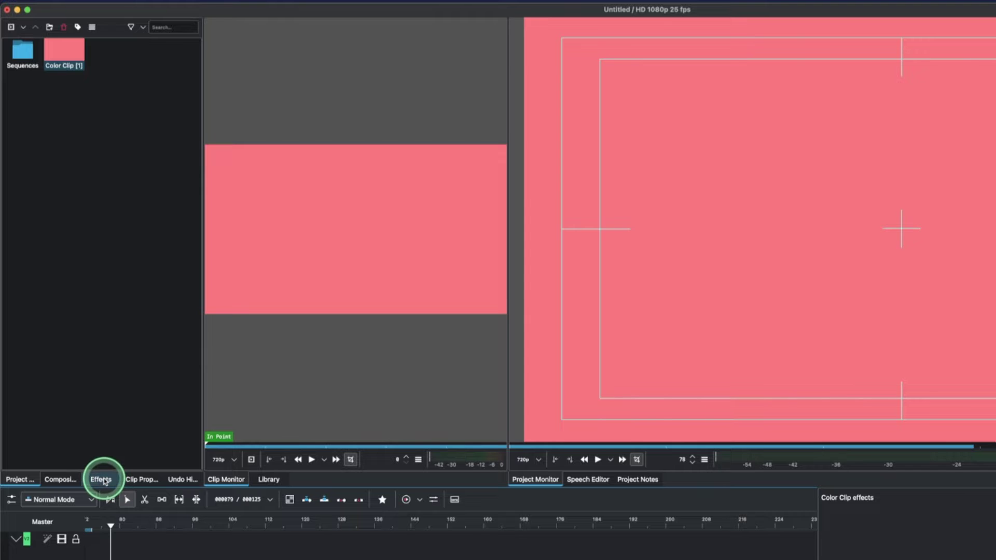
# Search the effects for 'crop' and compare Crop by padding with Edge Crop.
pyautogui.click(100, 479)
pyautogui.click(43, 66)
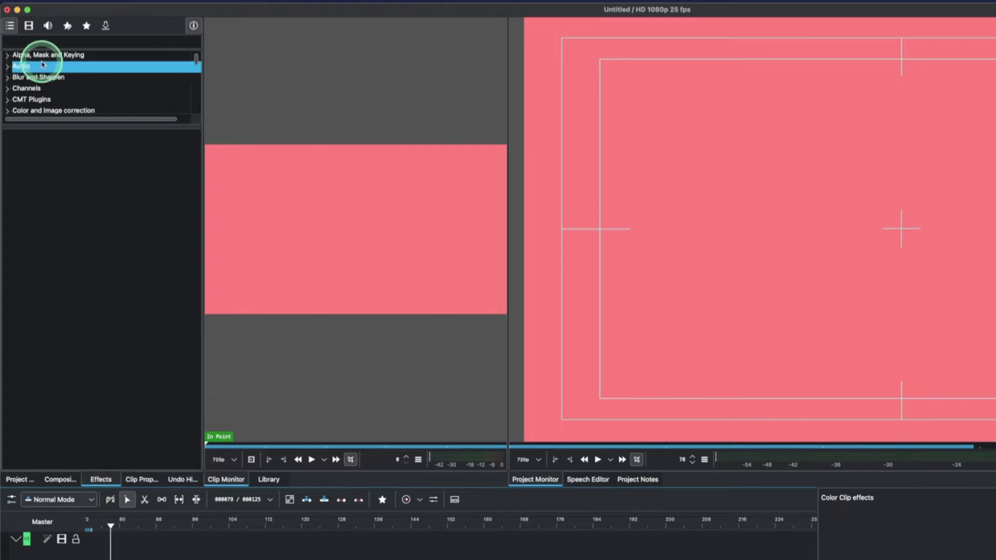
pyautogui.click(35, 43)
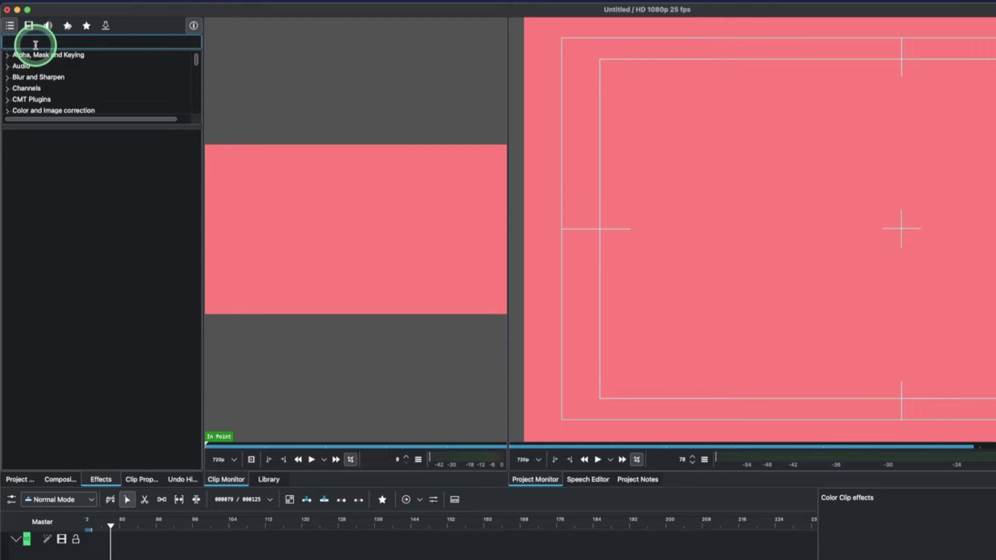
pyautogui.write('crop')
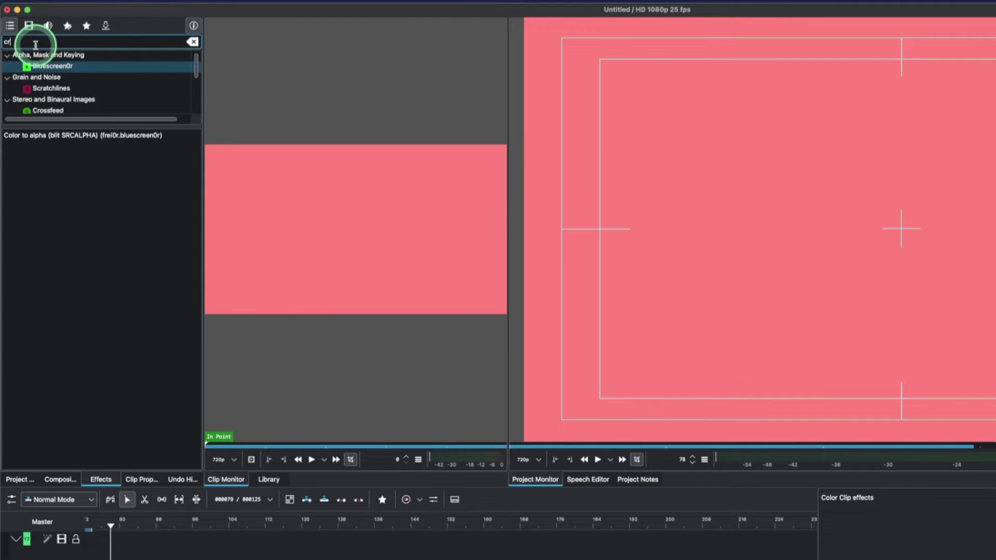
pyautogui.click(41, 66)
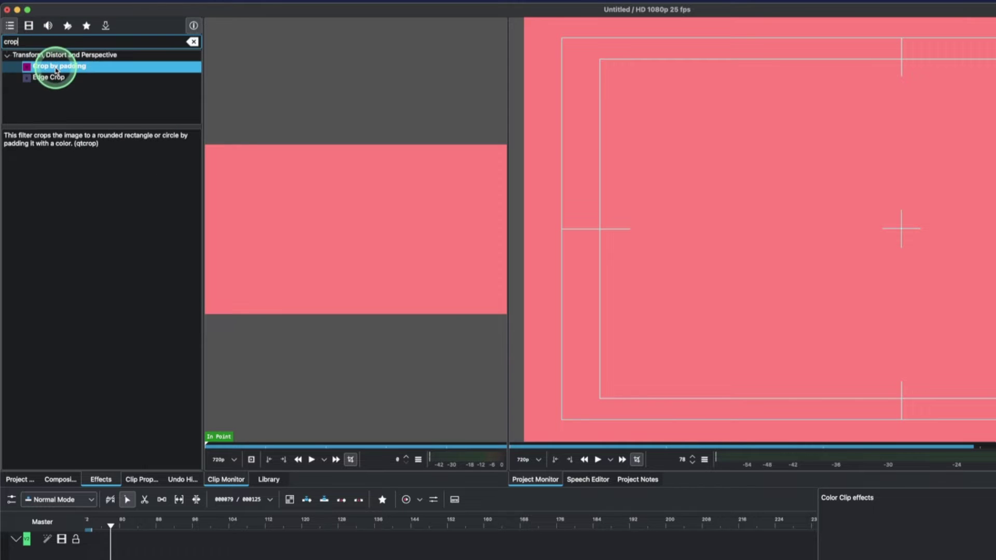
pyautogui.click(49, 79)
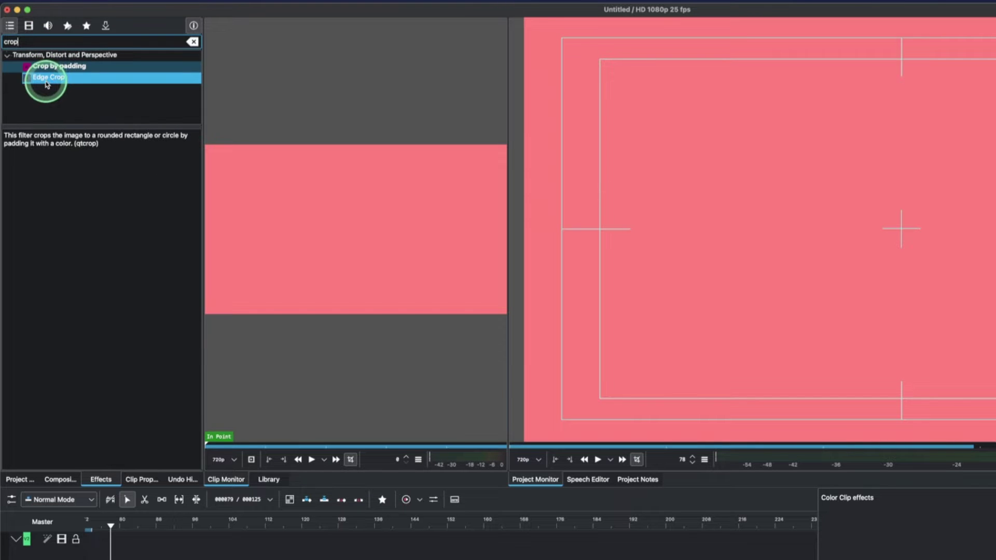
pyautogui.click(48, 70)
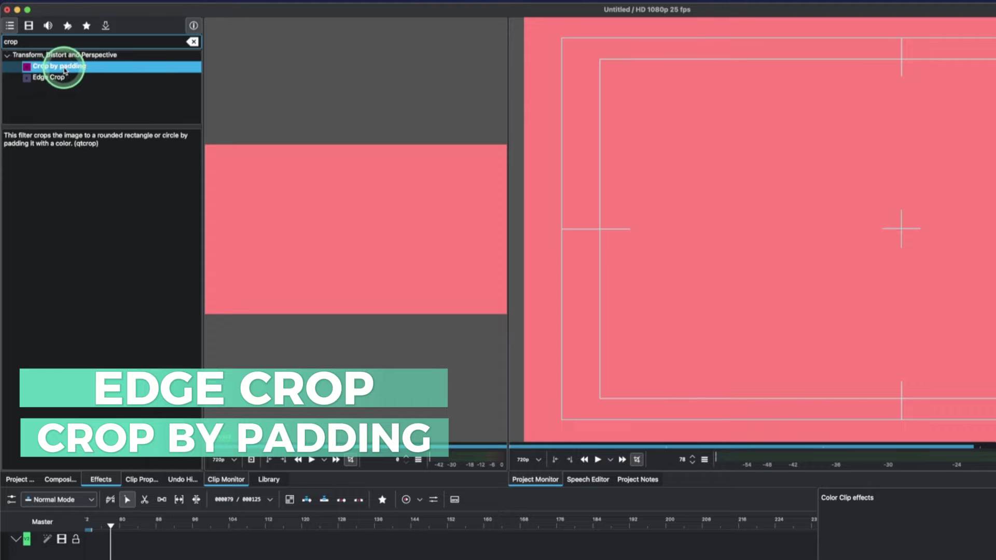
# Add Edge Crop to the favourite effects and show the Favorites list.
pyautogui.click(86, 26)
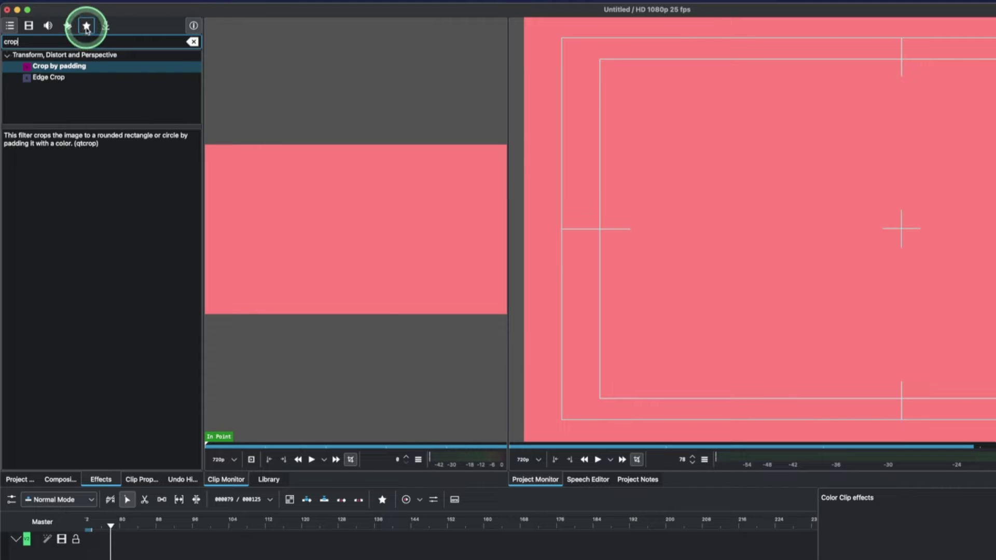
pyautogui.click(49, 78)
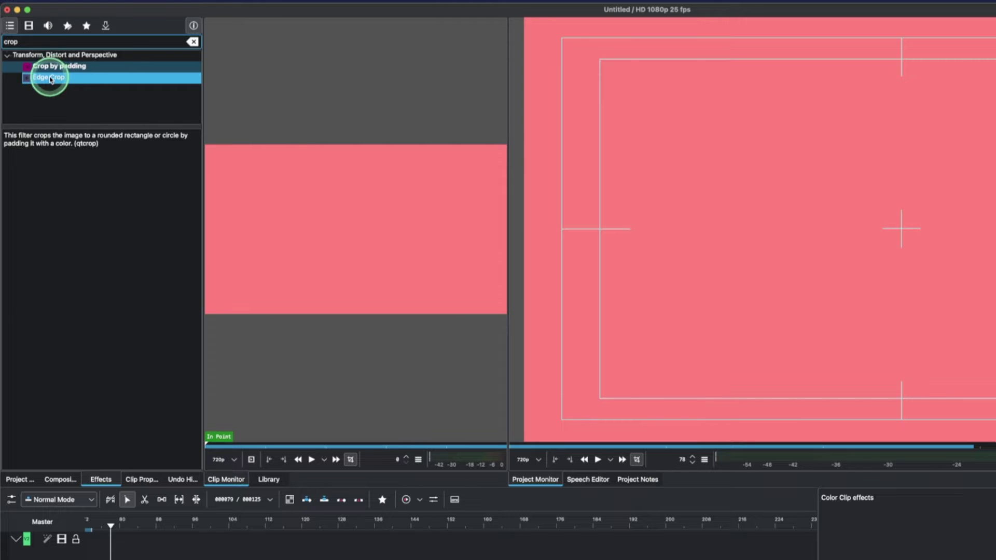
pyautogui.rightClick(50, 78)
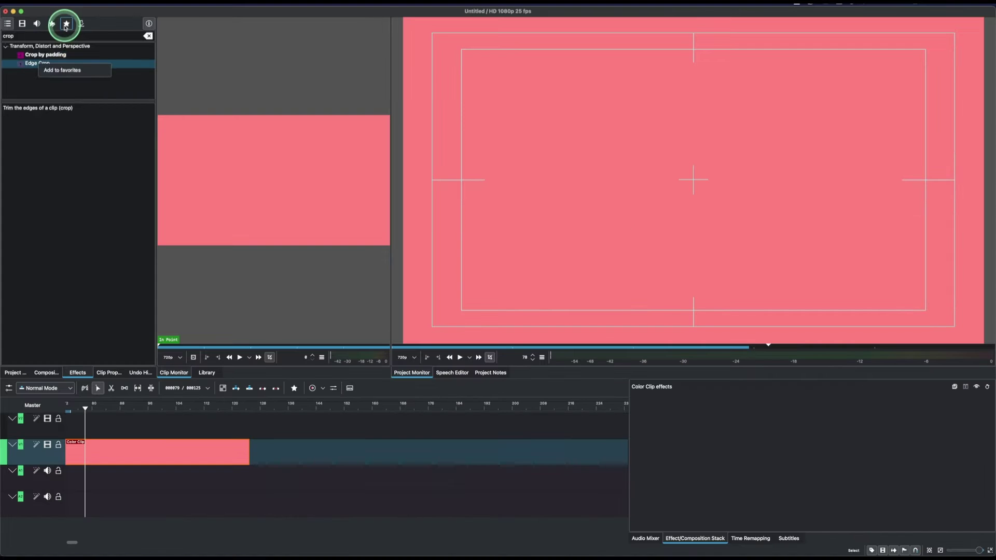
pyautogui.click(87, 26)
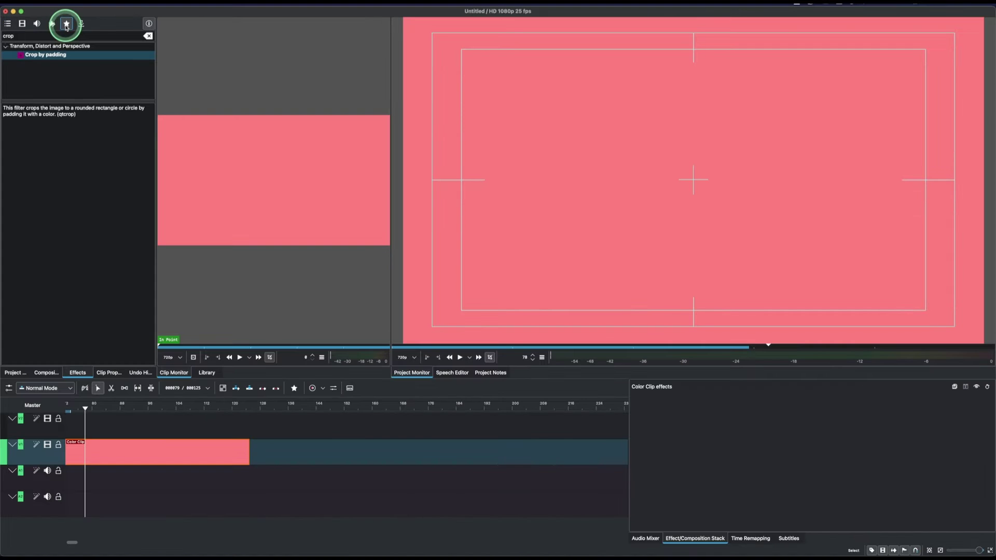
pyautogui.click(114, 457)
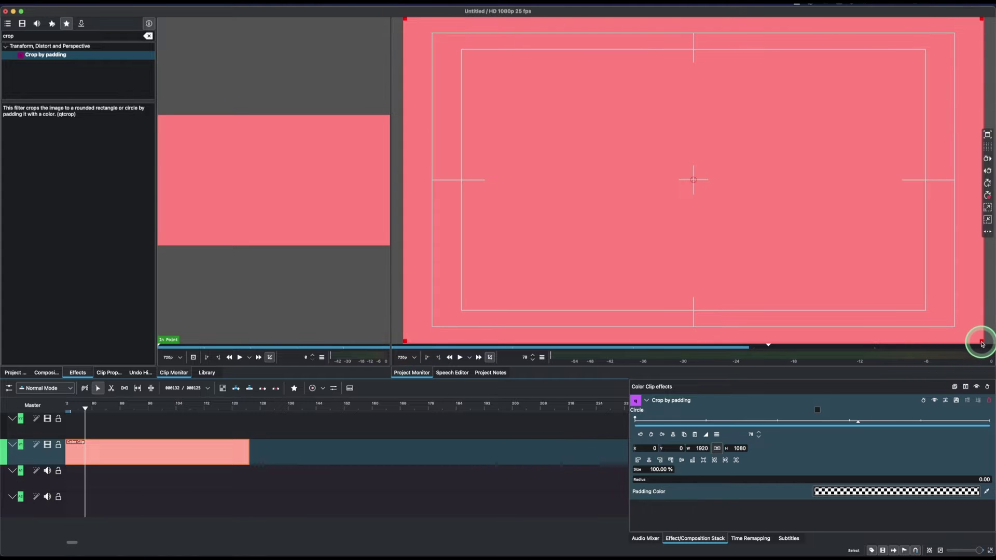
# Drag the Crop by padding handles to shrink the pink frame to a thin bar near centre.
pyautogui.moveTo(981, 342); pyautogui.dragTo(591, 199)
pyautogui.moveTo(499, 106); pyautogui.dragTo(649, 153)
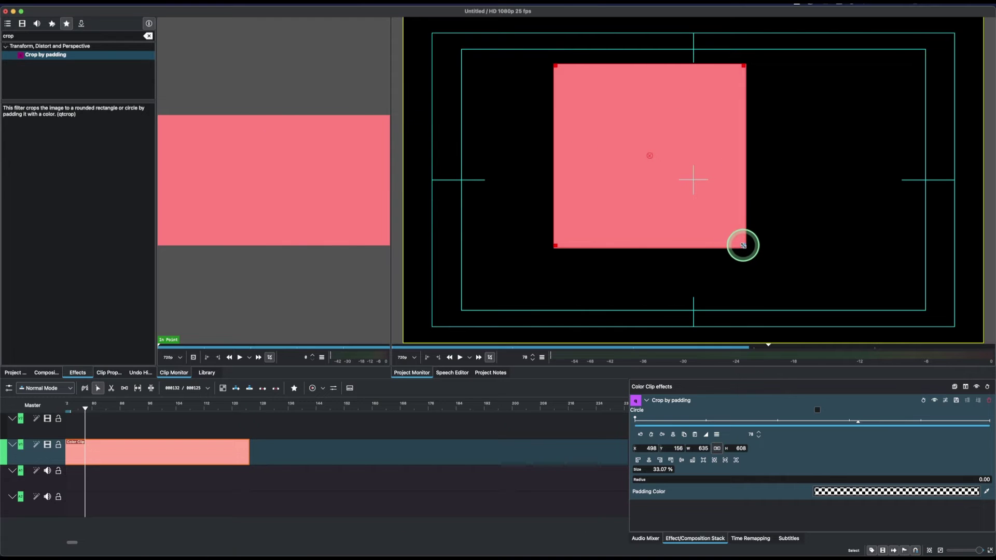
pyautogui.moveTo(800, 306); pyautogui.dragTo(856, 122)
pyautogui.moveTo(776, 133); pyautogui.dragTo(756, 98)
pyautogui.moveTo(656, 80); pyautogui.dragTo(695, 180)
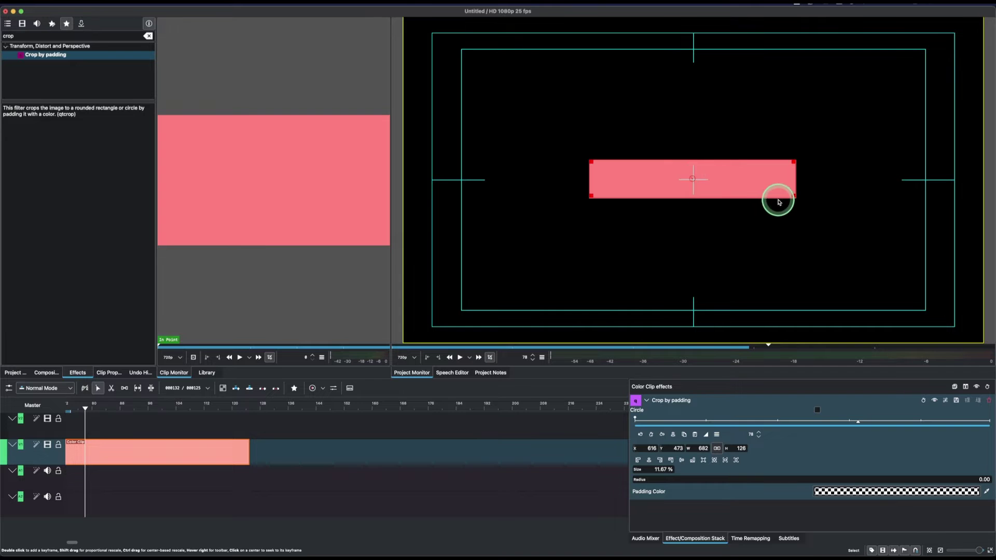
pyautogui.moveTo(794, 199); pyautogui.dragTo(635, 183)
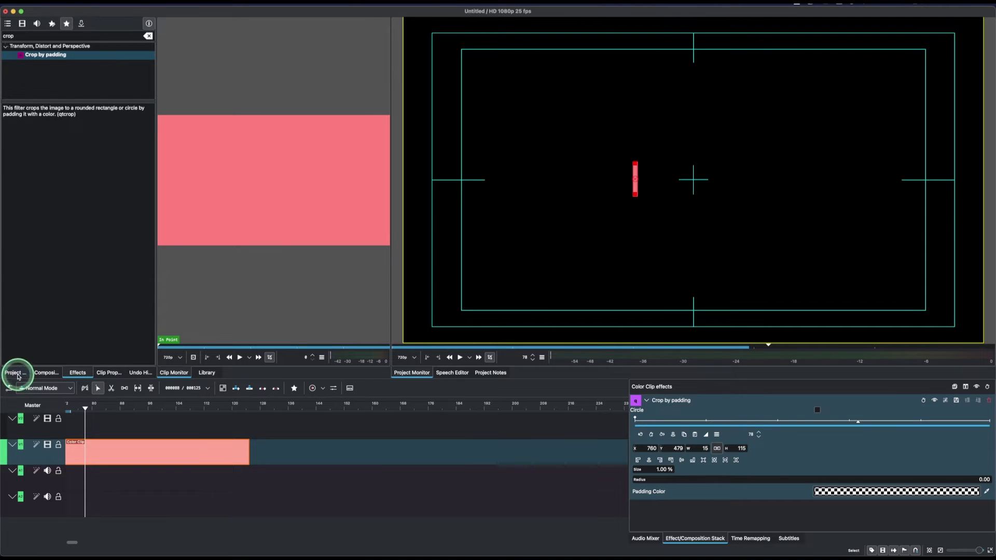
# Start a new title clip with 'TEXT ANIMATION' in Arial Black beside the pink bar.
pyautogui.click(16, 373)
pyautogui.rightClick(44, 136)
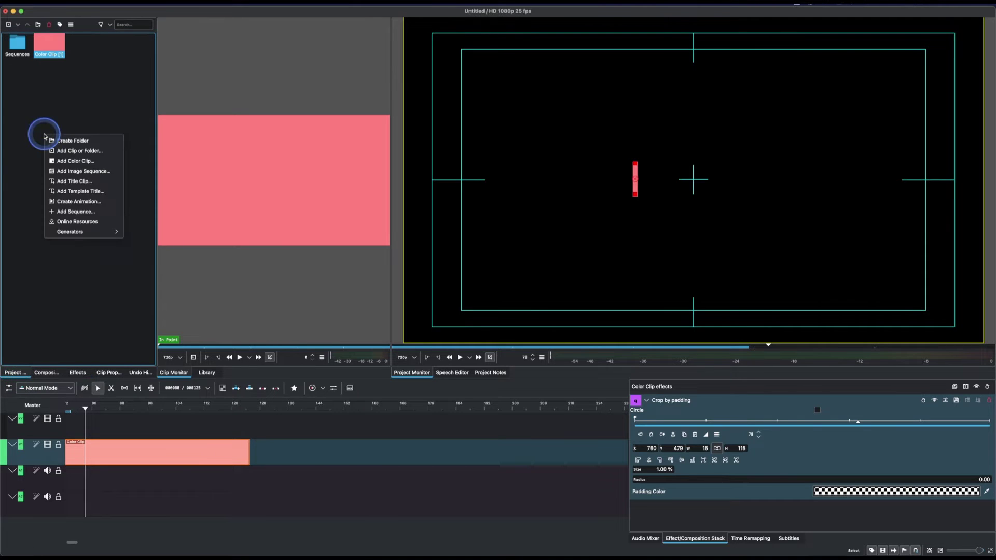
pyautogui.click(64, 182)
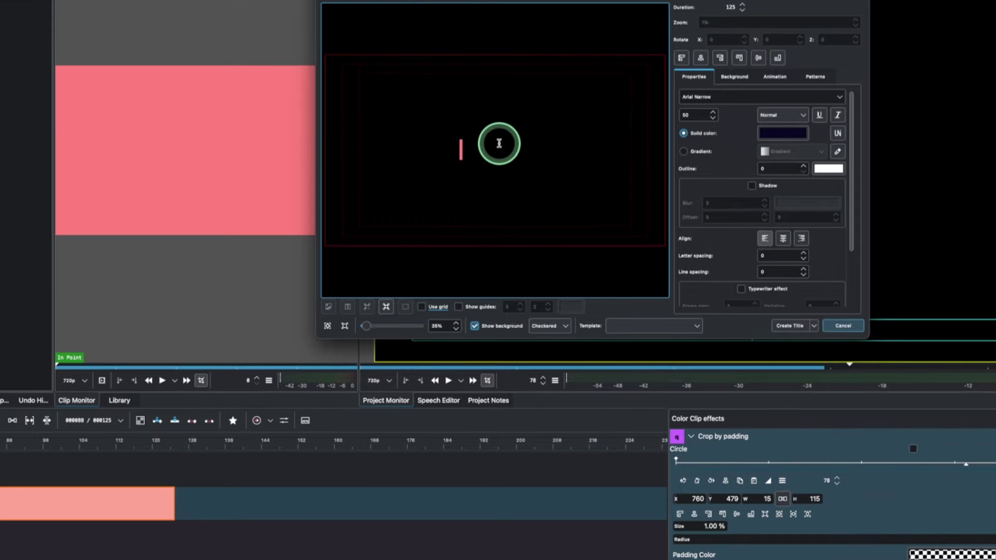
pyautogui.click(501, 196)
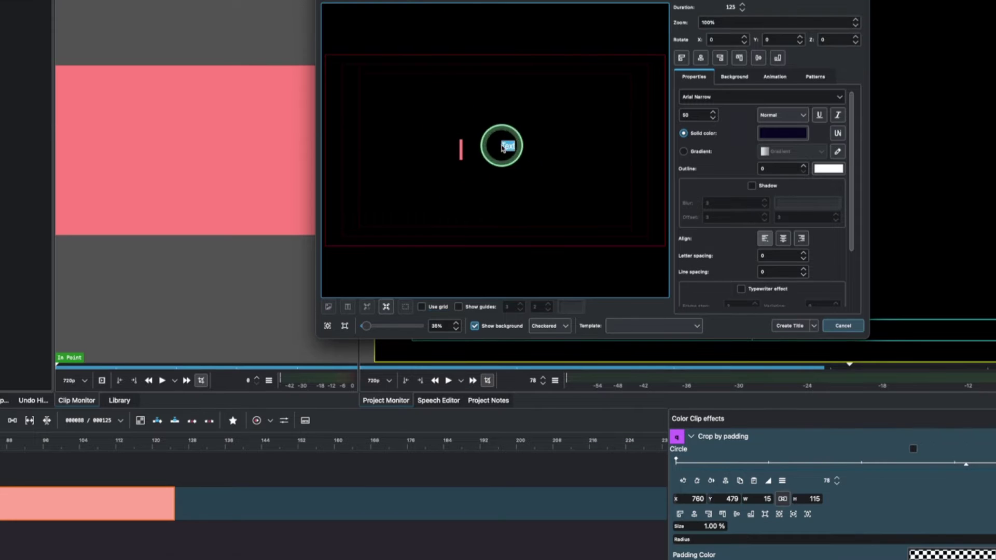
pyautogui.write('TEXT ANIMATION')
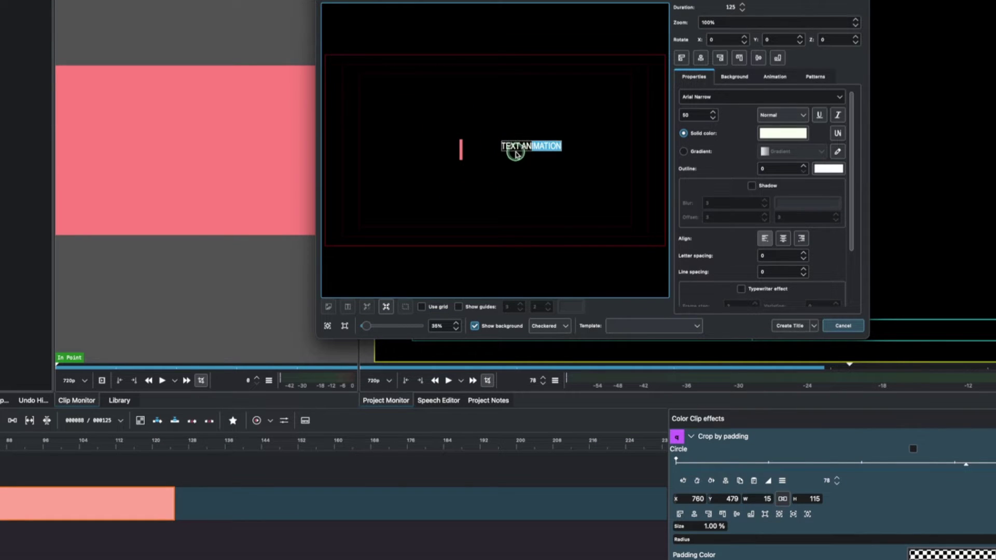
pyautogui.moveTo(546, 146); pyautogui.dragTo(511, 147)
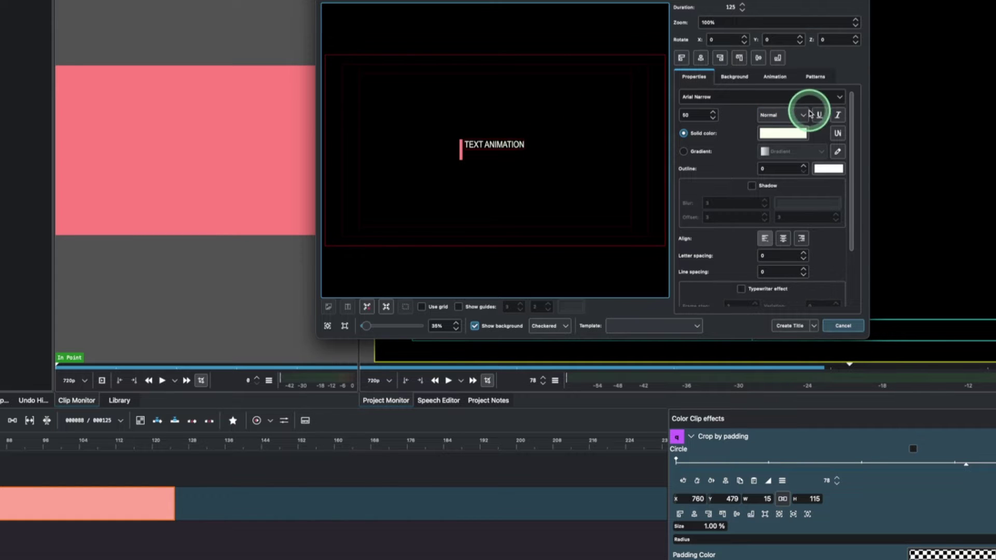
pyautogui.click(842, 98)
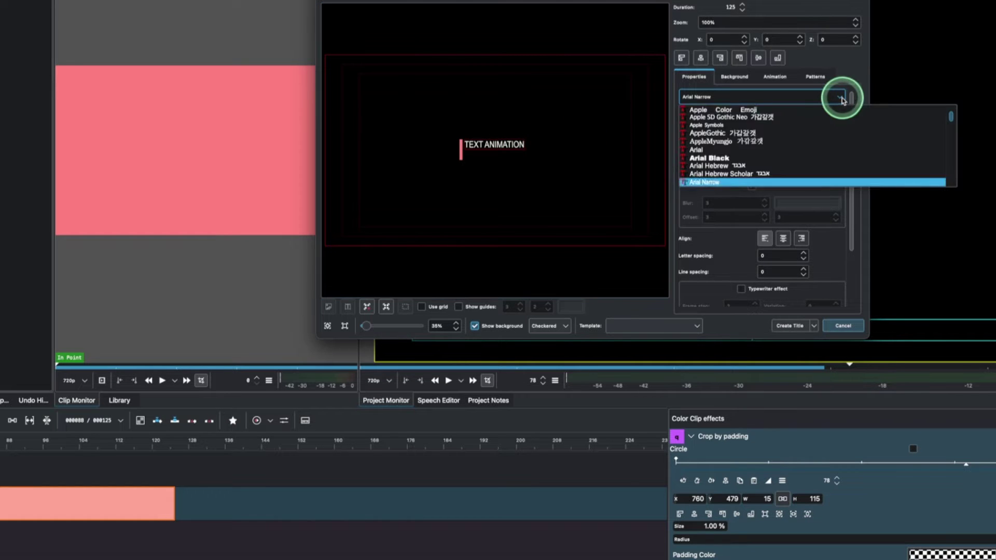
pyautogui.click(716, 160)
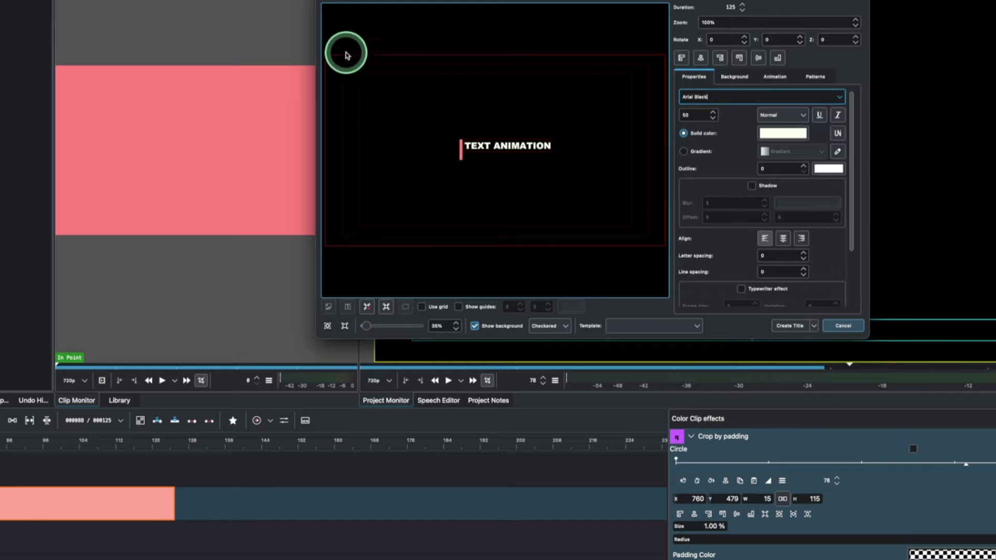
# Add 'LOWER THIRD TITLE' in Arial below it and create the title.
pyautogui.click(504, 184)
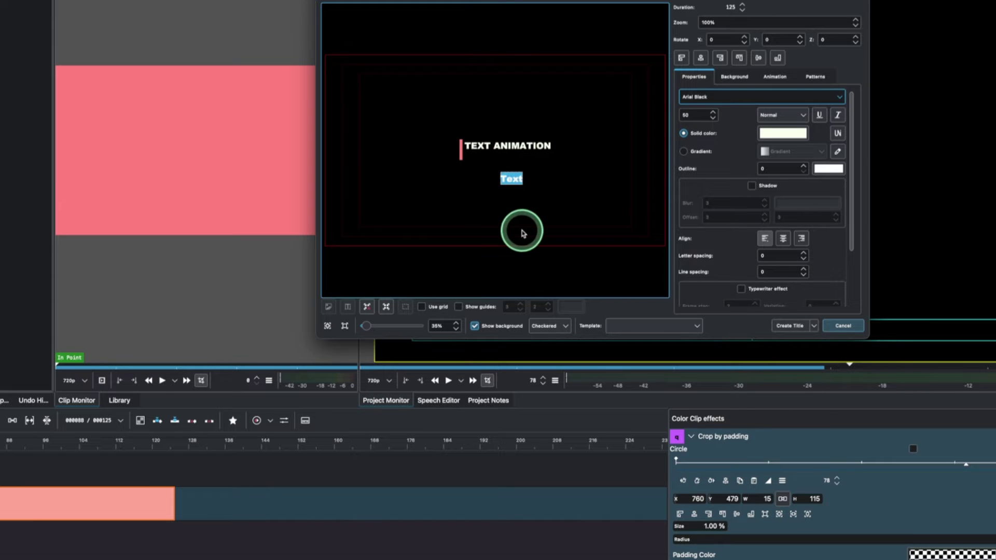
pyautogui.write('LOWER THIRD TITLE')
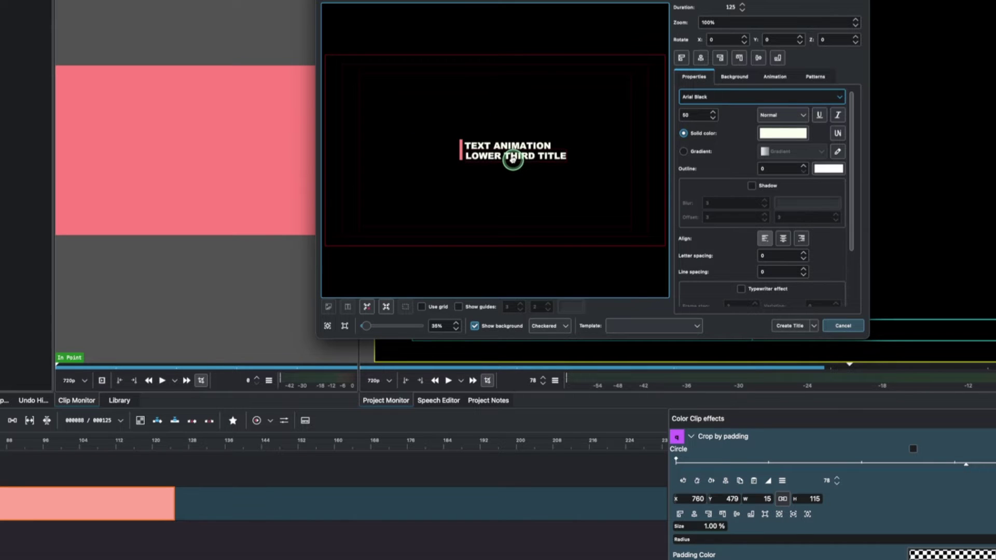
pyautogui.click(834, 100)
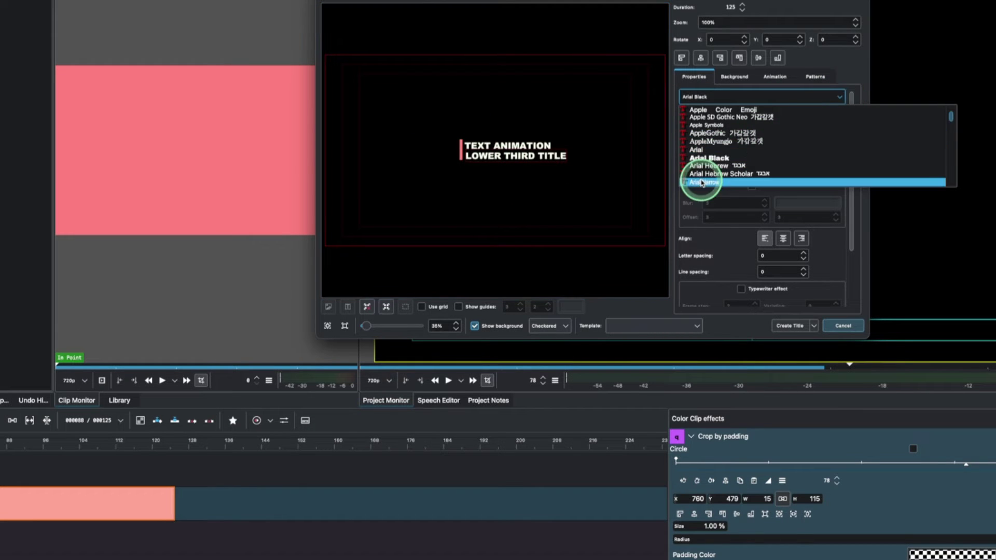
pyautogui.click(699, 150)
pyautogui.click(487, 172)
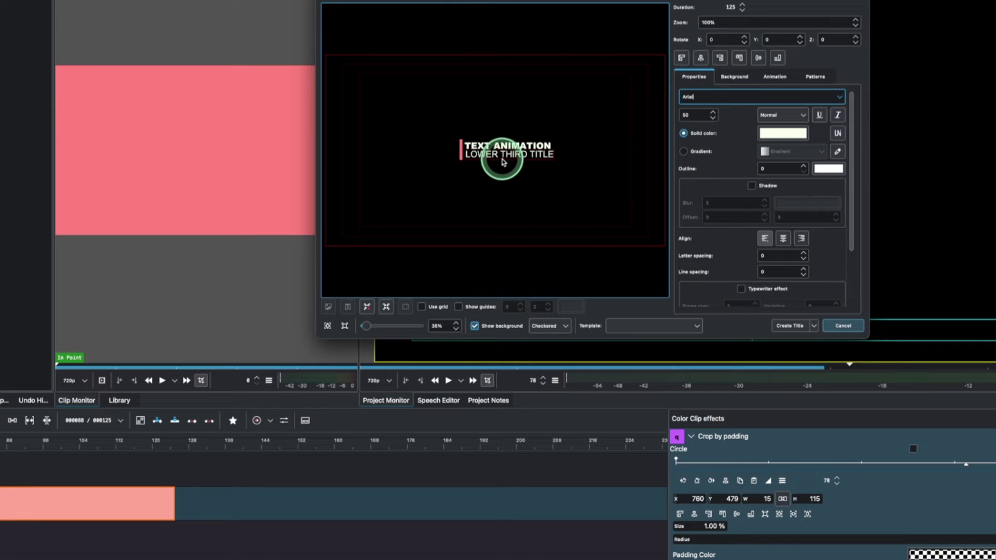
pyautogui.click(501, 151)
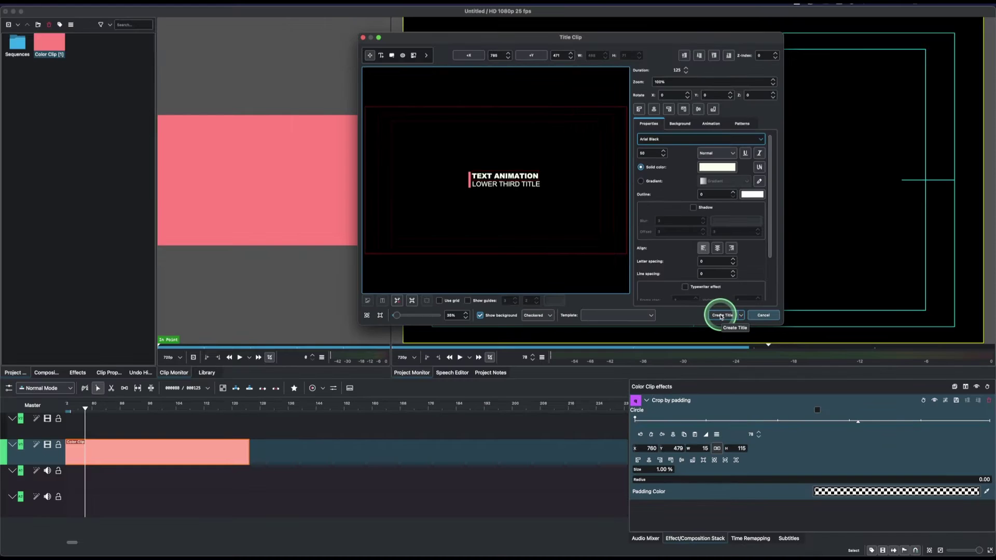
pyautogui.click(720, 316)
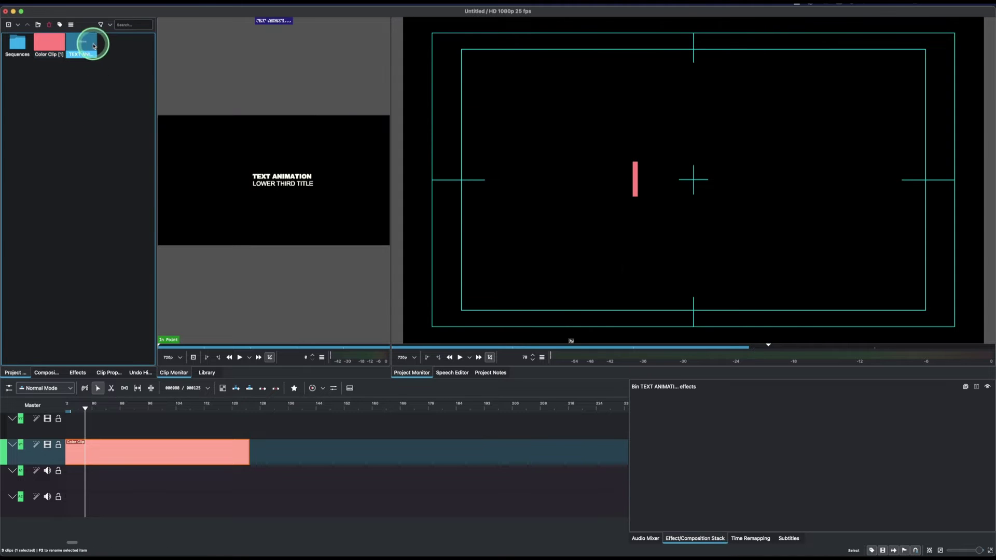
# Drag the title clip onto track V2 directly above the Color Clip.
pyautogui.moveTo(76, 75); pyautogui.dragTo(70, 429)
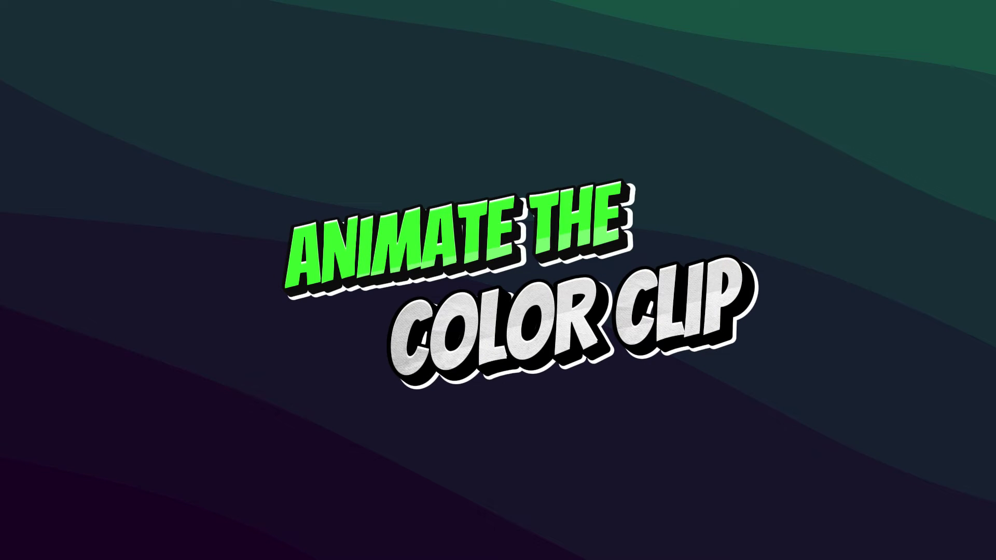
# Select the pink Color Clip on the timeline to show its Crop by padding effect.
pyautogui.click(114, 449)
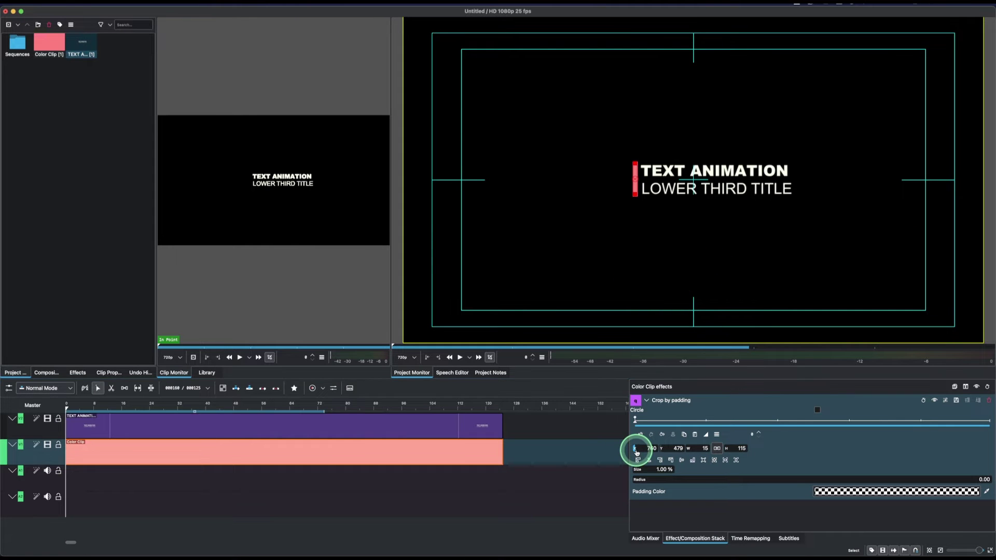
# Keyframe the crop X so the pink bar slides from the left to beside the title.
pyautogui.moveTo(614, 453); pyautogui.dragTo(488, 448)
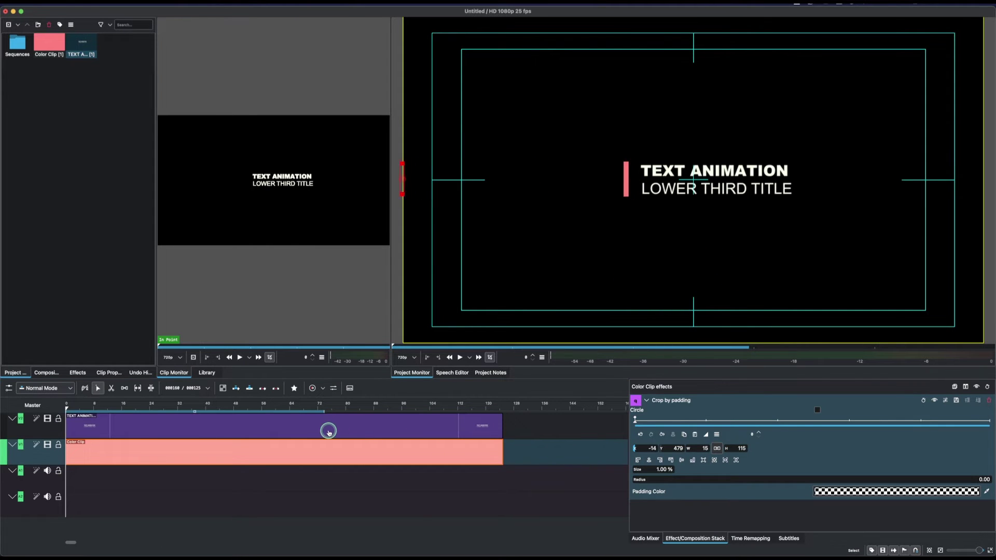
pyautogui.click(69, 408)
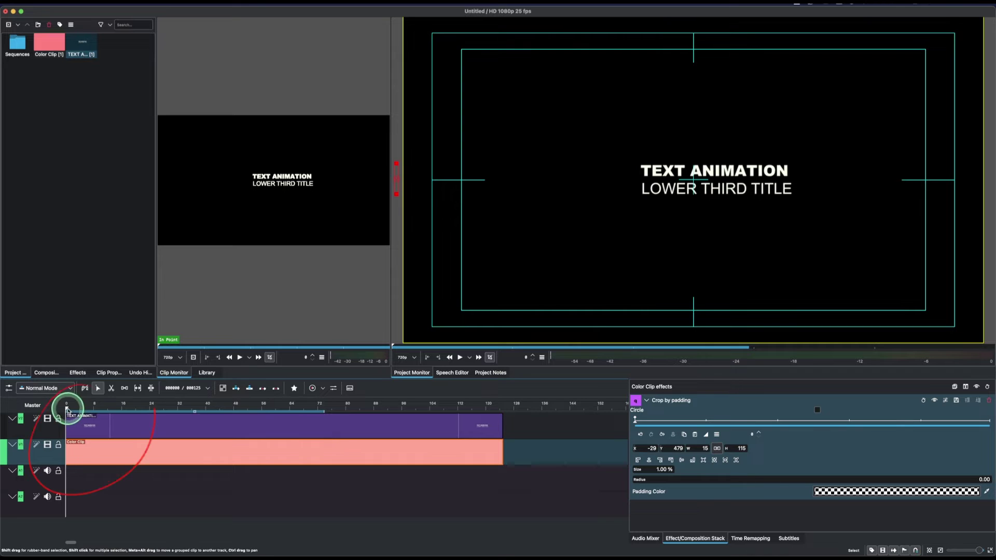
pyautogui.moveTo(77, 409)
pyautogui.mouseDown()
pyautogui.moveTo(98, 452)
pyautogui.moveTo(85, 443)
pyautogui.moveTo(92, 409)
pyautogui.mouseUp()
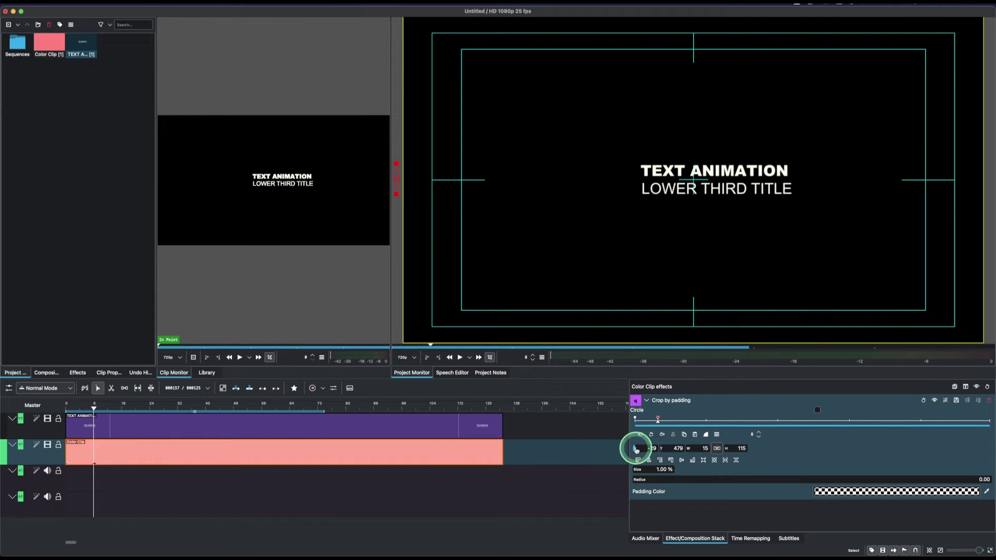
pyautogui.moveTo(658, 450); pyautogui.dragTo(930, 457)
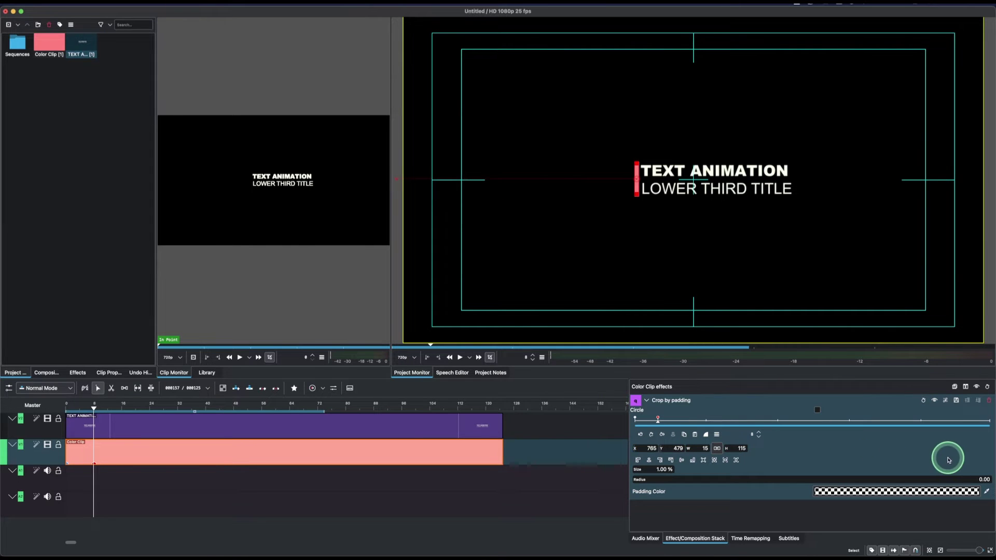
pyautogui.moveTo(85, 407); pyautogui.dragTo(66, 410)
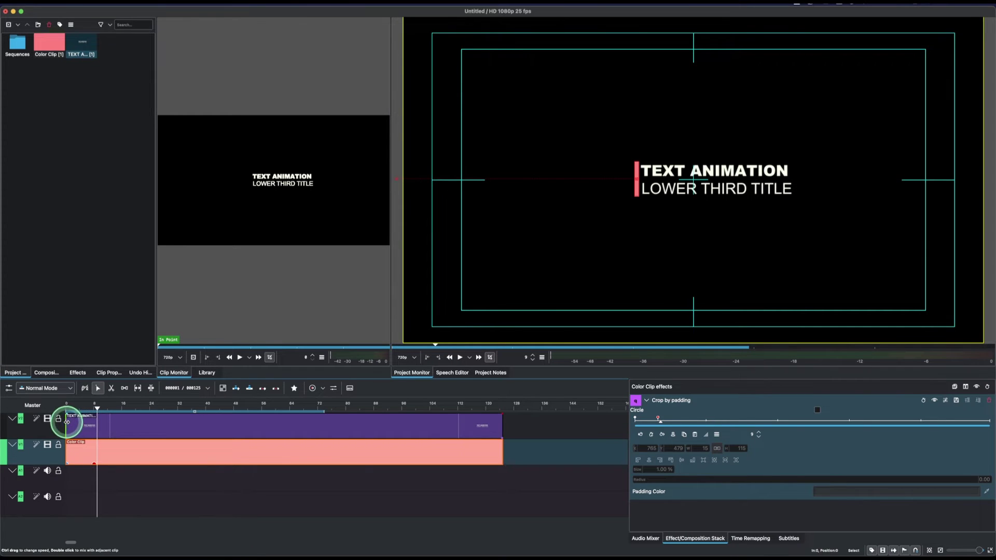
# Trim the title clip's start to the playhead and preview the animation.
pyautogui.moveTo(67, 422)
pyautogui.mouseDown()
pyautogui.moveTo(89, 423)
pyautogui.moveTo(67, 406)
pyautogui.mouseUp()
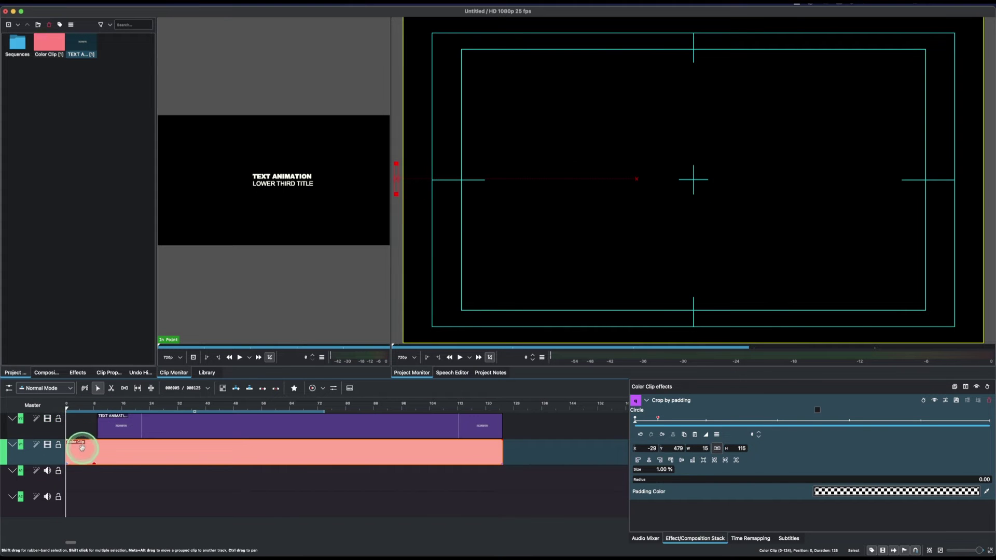
pyautogui.press('space')
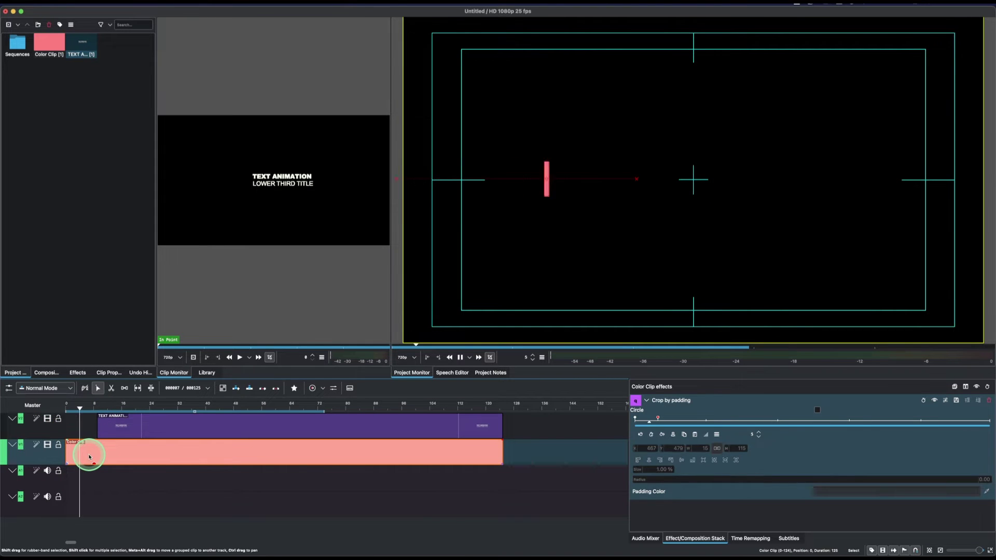
pyautogui.press('space')
pyautogui.click(94, 410)
pyautogui.click(112, 431)
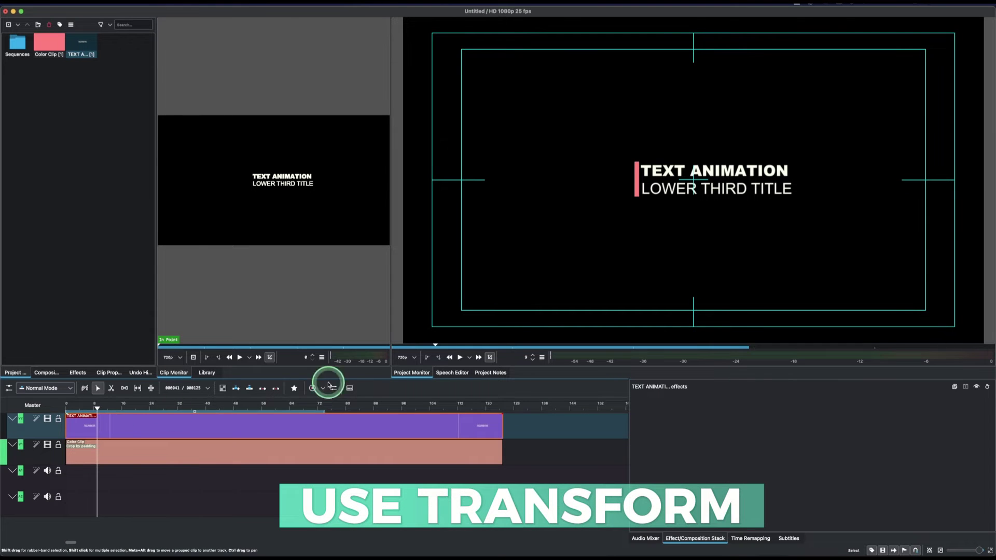
# Clear the 'crop' effects search and apply Transform to the TEXT ANIMATION title clip.
pyautogui.moveTo(98, 406); pyautogui.dragTo(44, 418)
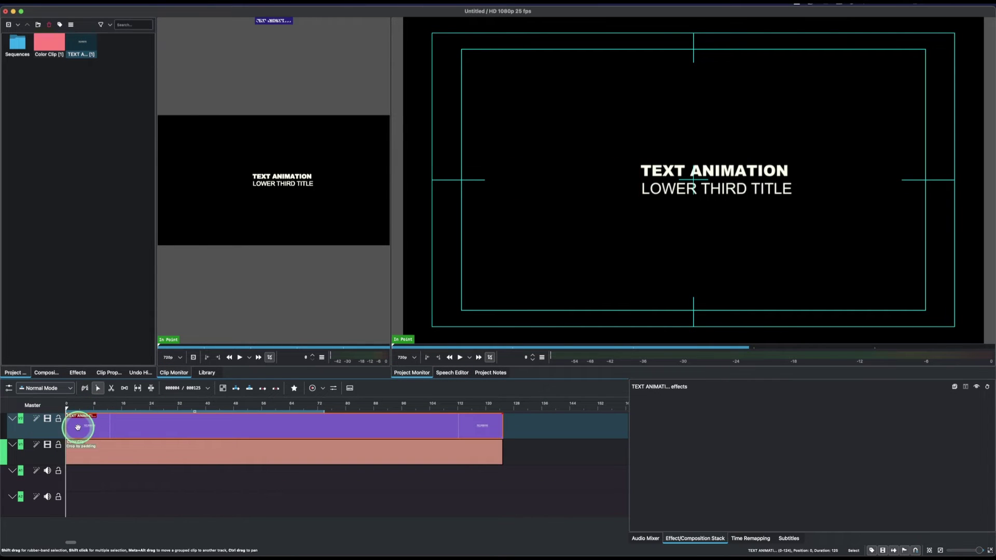
pyautogui.click(77, 373)
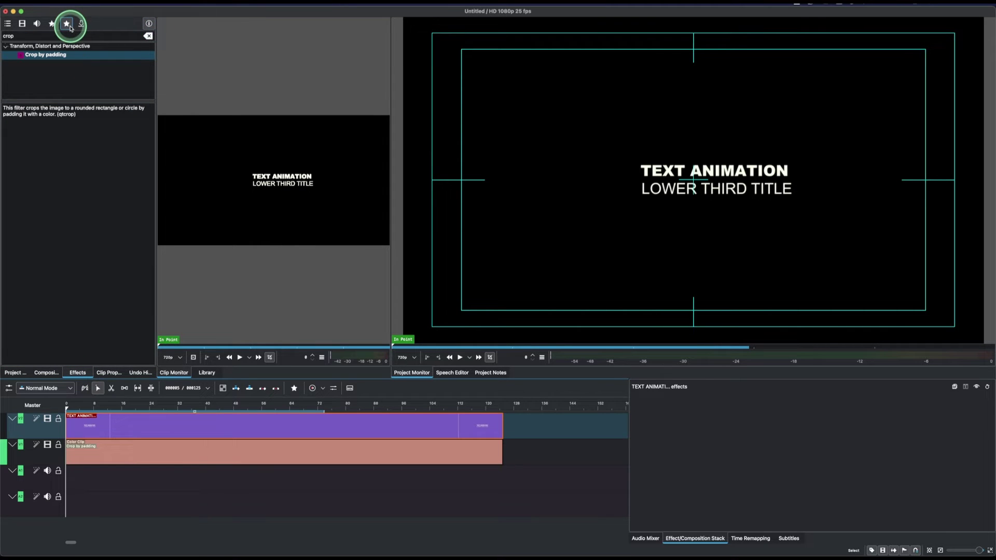
pyautogui.doubleClick(3, 36)
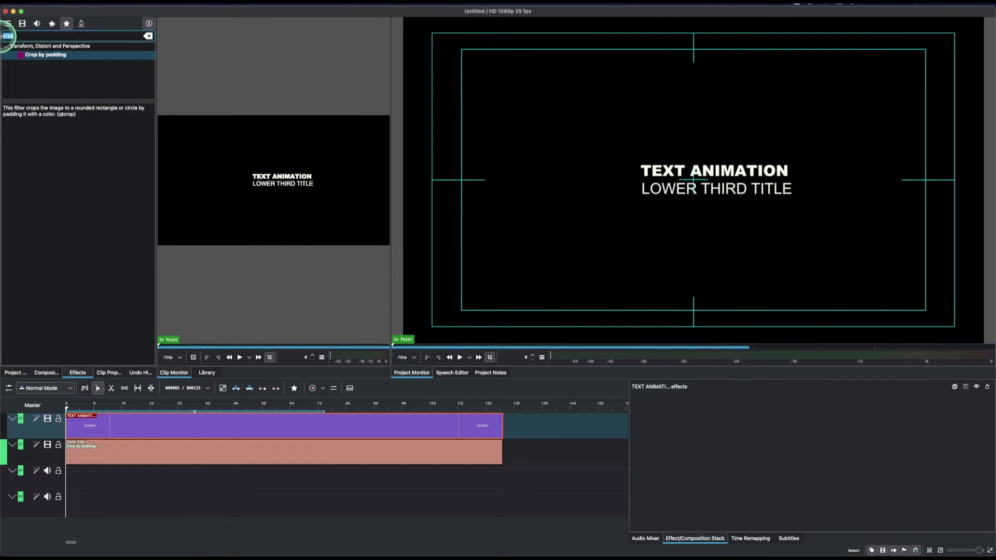
pyautogui.press('BackSpace')
pyautogui.moveTo(38, 72); pyautogui.dragTo(86, 423)
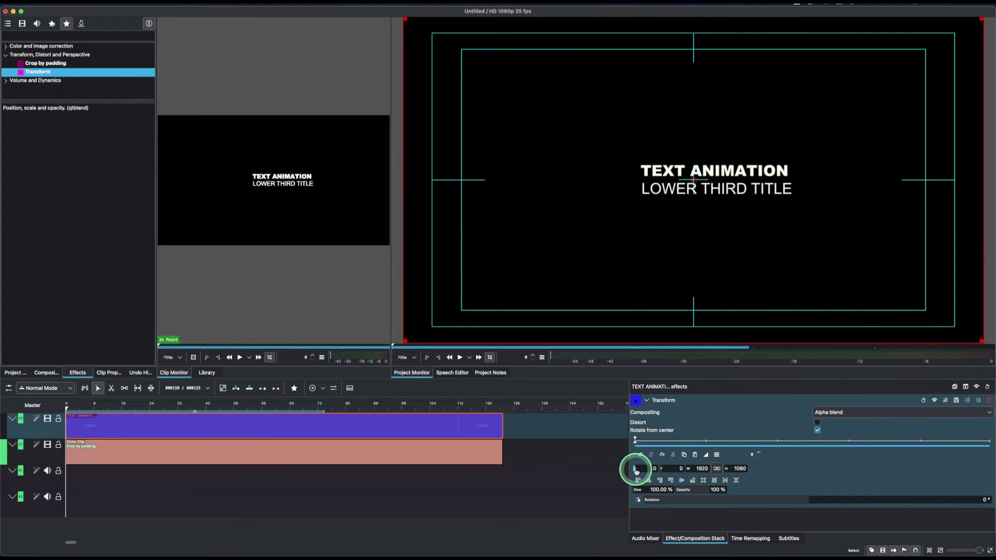
# Push the title's Transform X off to the right and add a position keyframe.
pyautogui.moveTo(636, 471); pyautogui.dragTo(783, 476)
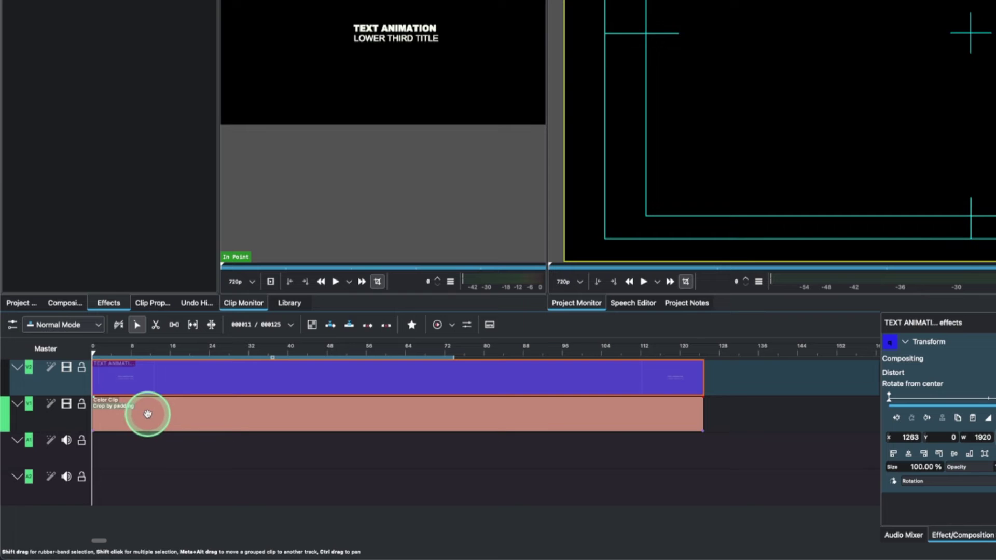
pyautogui.click(105, 451)
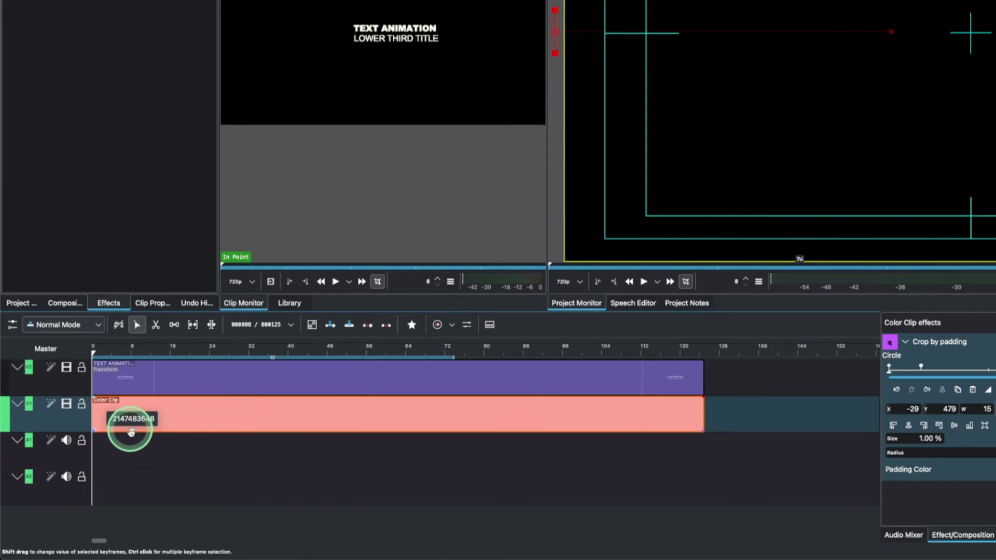
pyautogui.moveTo(92, 344); pyautogui.dragTo(134, 356)
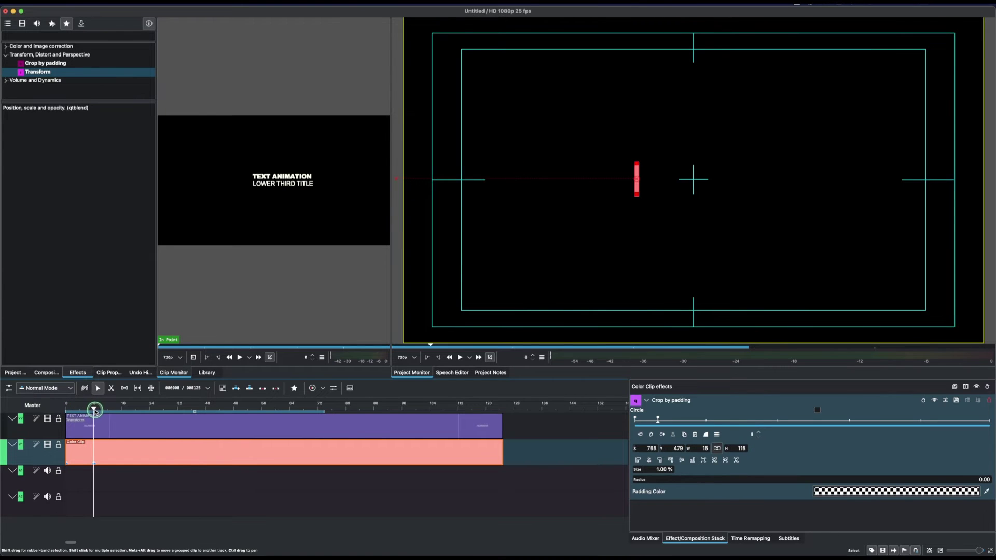
pyautogui.click(95, 467)
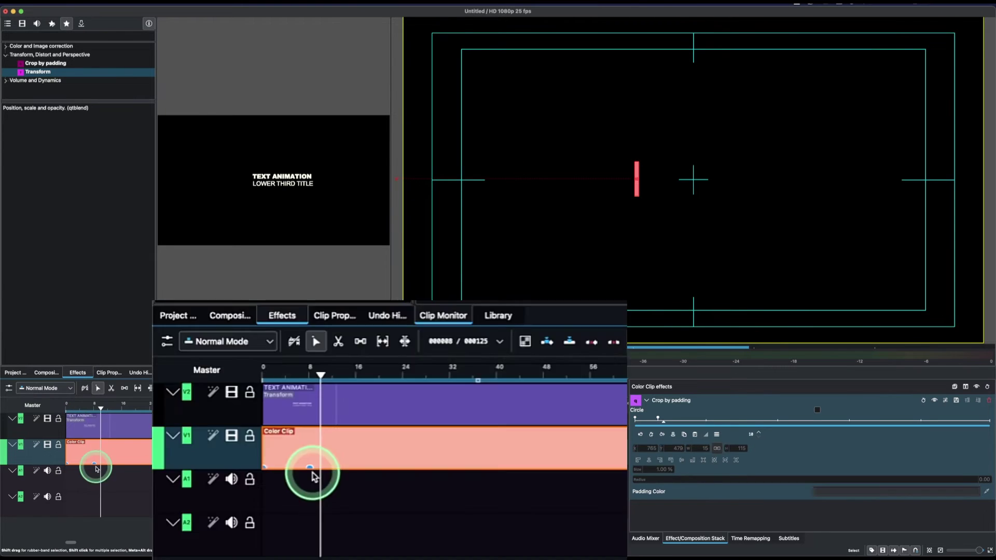
pyautogui.click(104, 423)
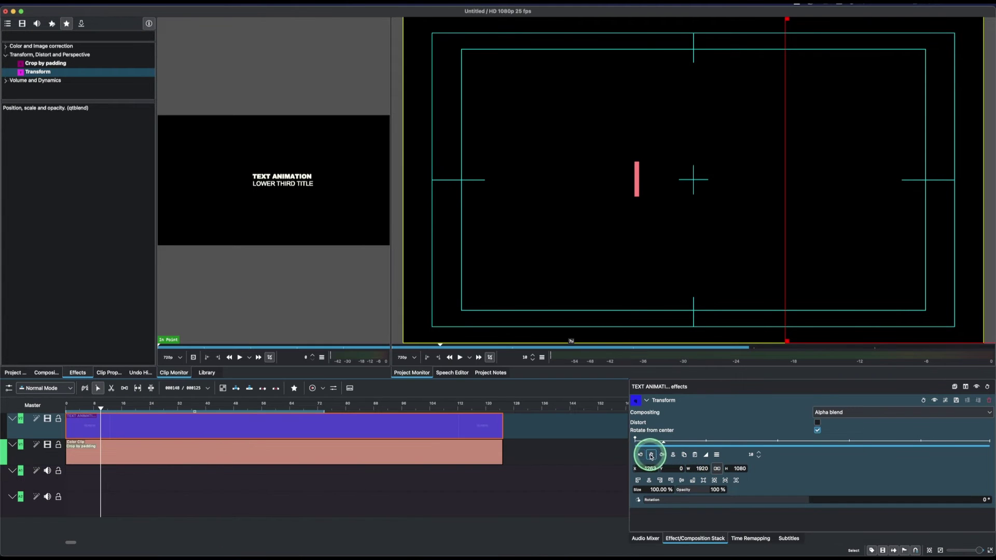
pyautogui.click(652, 455)
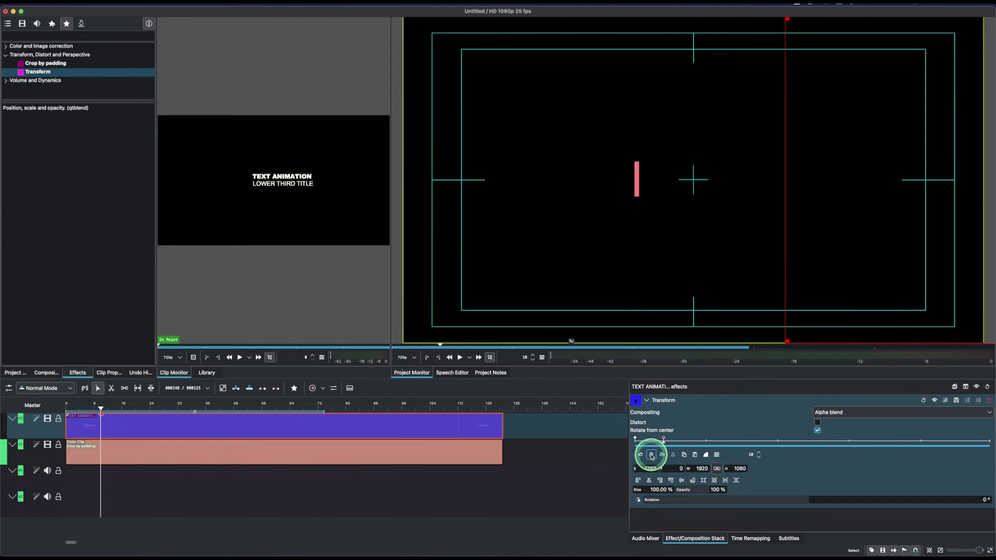
# At frame 24, lower the title's X to rest beside the pink bar, then play from frame 0.
pyautogui.click(106, 407)
pyautogui.click(152, 400)
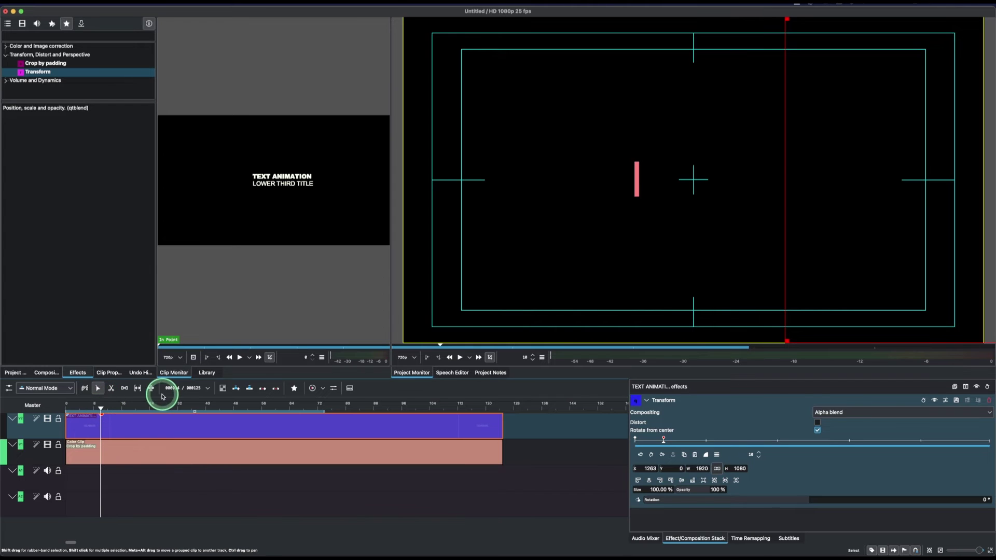
pyautogui.click(646, 469)
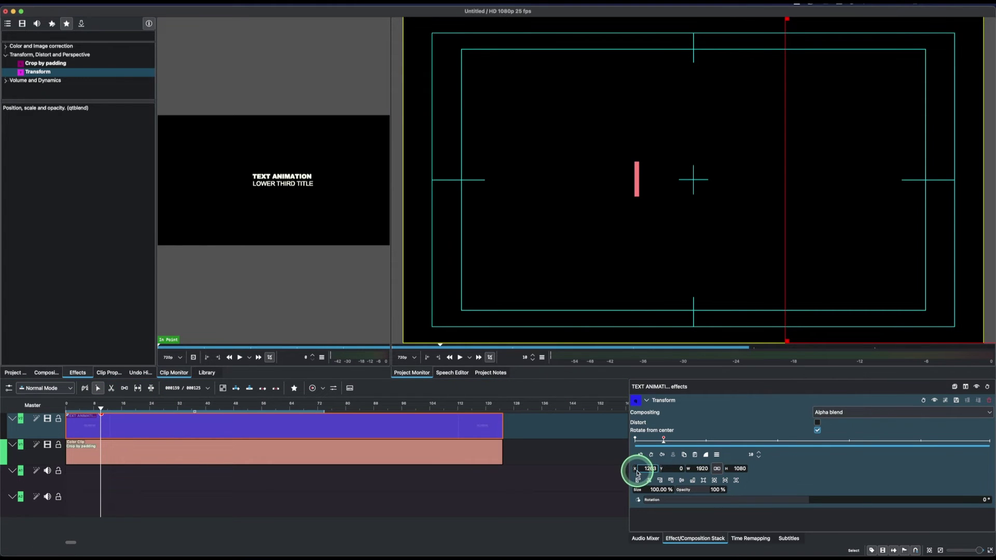
pyautogui.moveTo(636, 471); pyautogui.dragTo(145, 441)
pyautogui.moveTo(95, 410); pyautogui.dragTo(54, 425)
pyautogui.click(54, 425)
pyautogui.press('space')
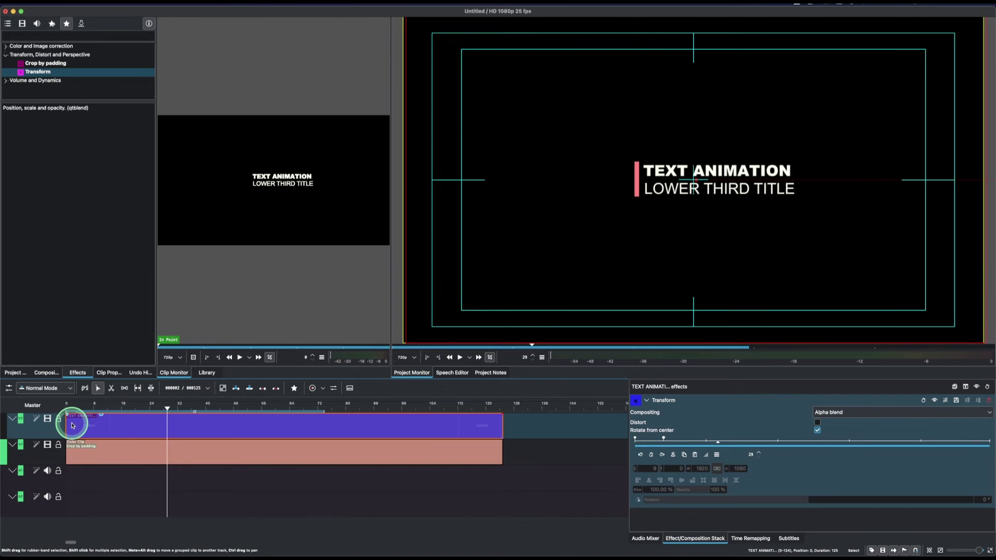
# Add title Transform keyframes around frames 38 and 40, holding the title at X 9.
pyautogui.click(168, 409)
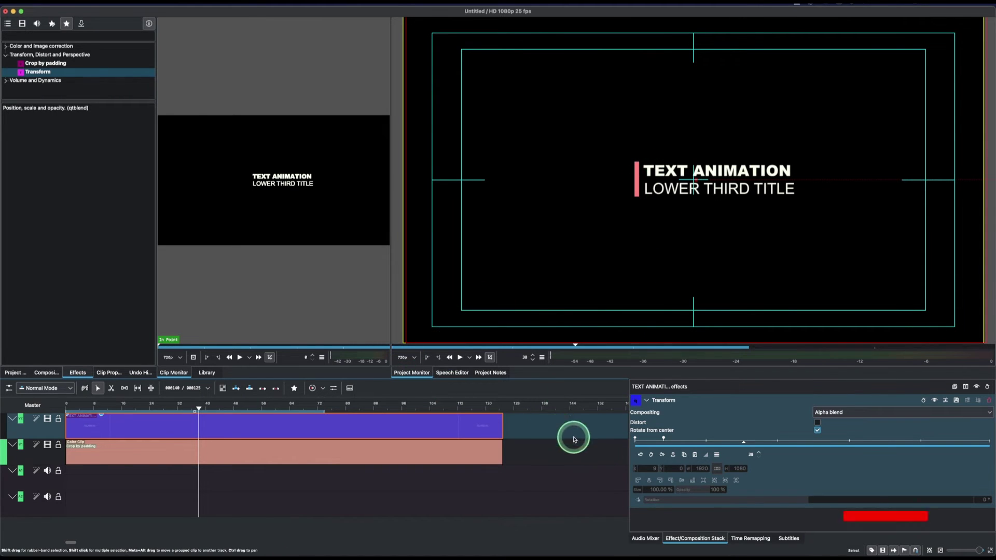
pyautogui.click(652, 456)
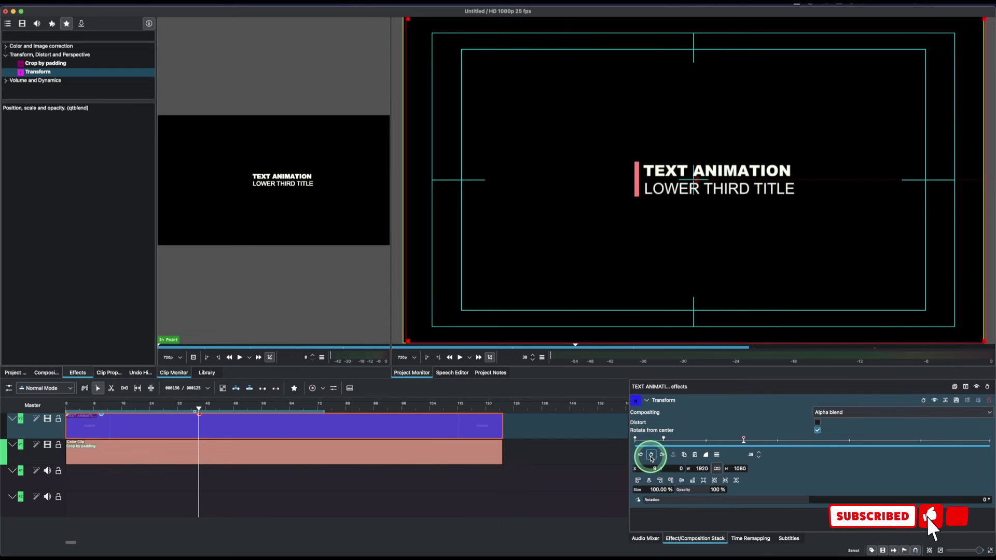
pyautogui.moveTo(191, 410); pyautogui.dragTo(202, 410)
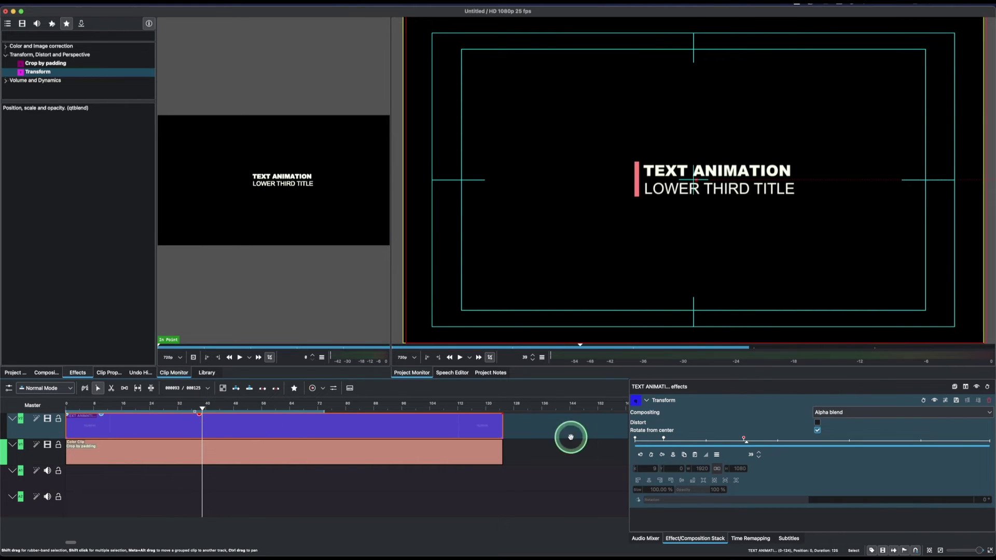
pyautogui.click(203, 410)
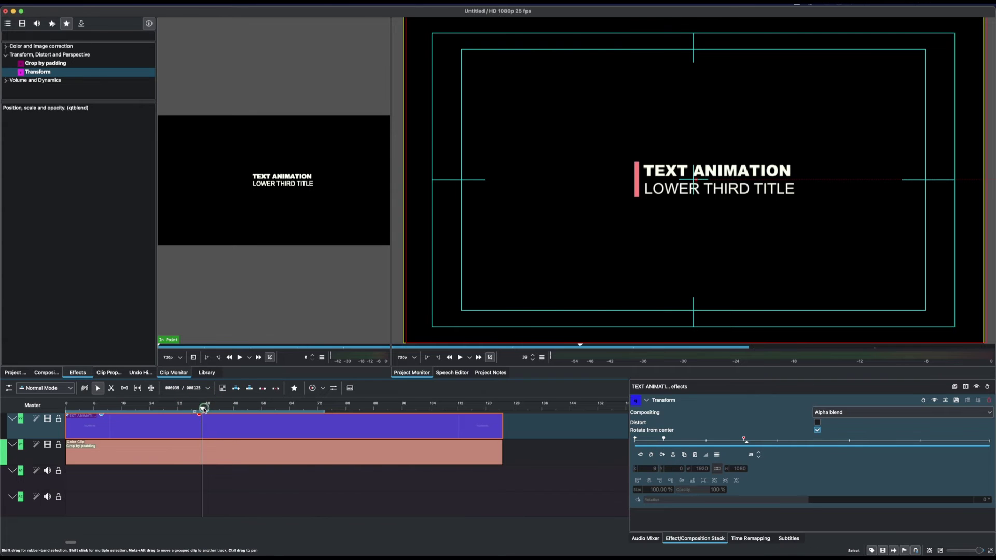
pyautogui.click(650, 455)
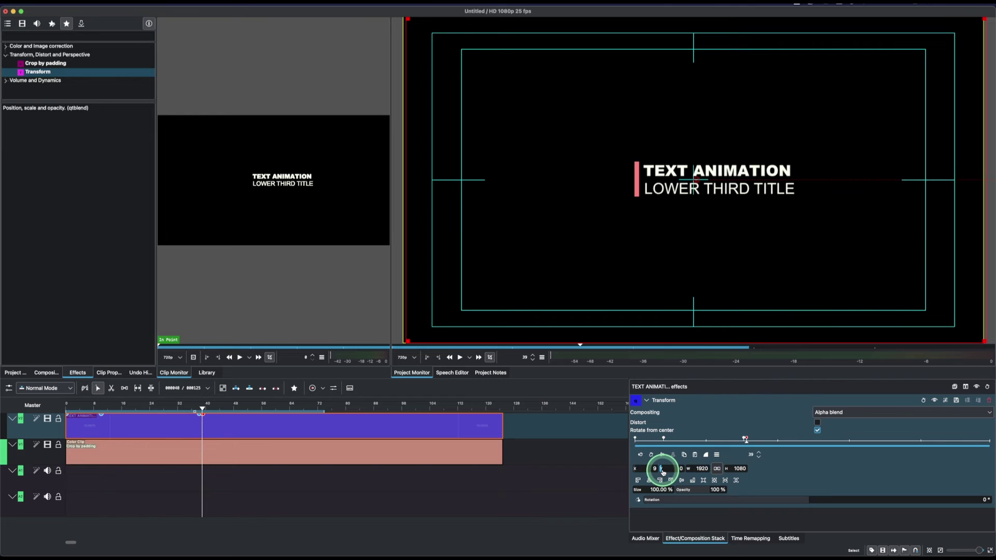
# Set the frame-40 title keyframe's Y to 596 and advance the playhead to frame 42.
pyautogui.moveTo(663, 472); pyautogui.dragTo(889, 465)
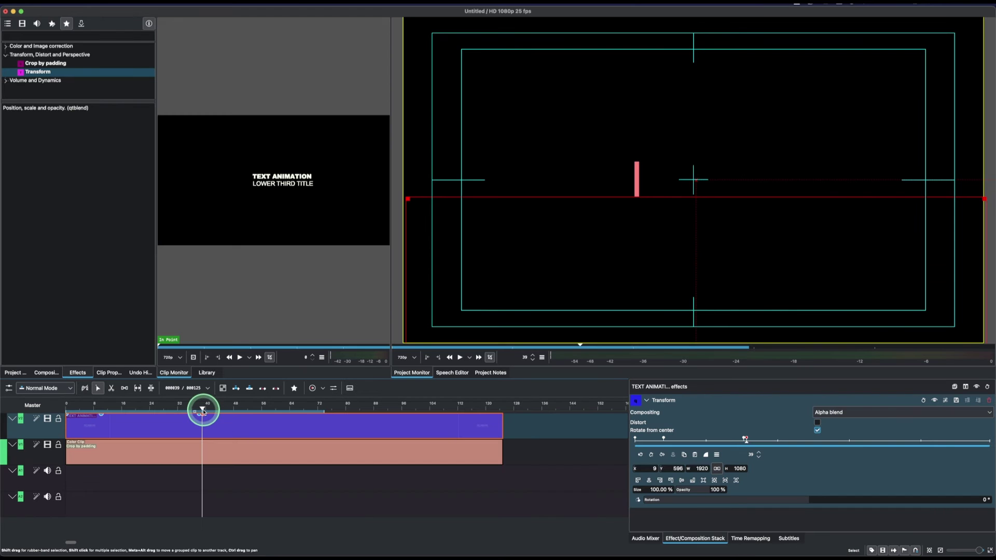
pyautogui.moveTo(202, 410); pyautogui.dragTo(213, 411)
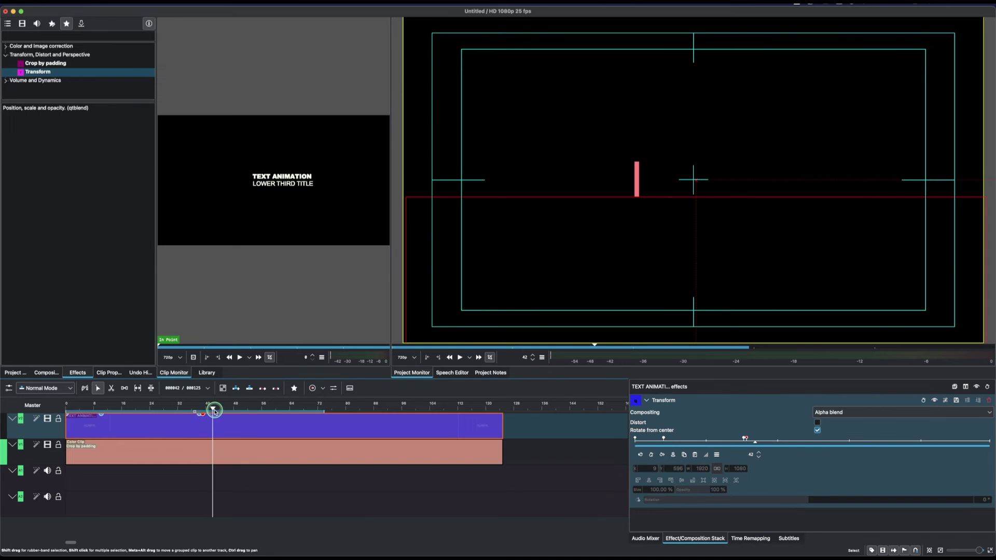
# Keyframe the Color Clip's Crop by padding at frames 42 and 44, sliding the pink bar to X -32, then preview.
pyautogui.click(244, 454)
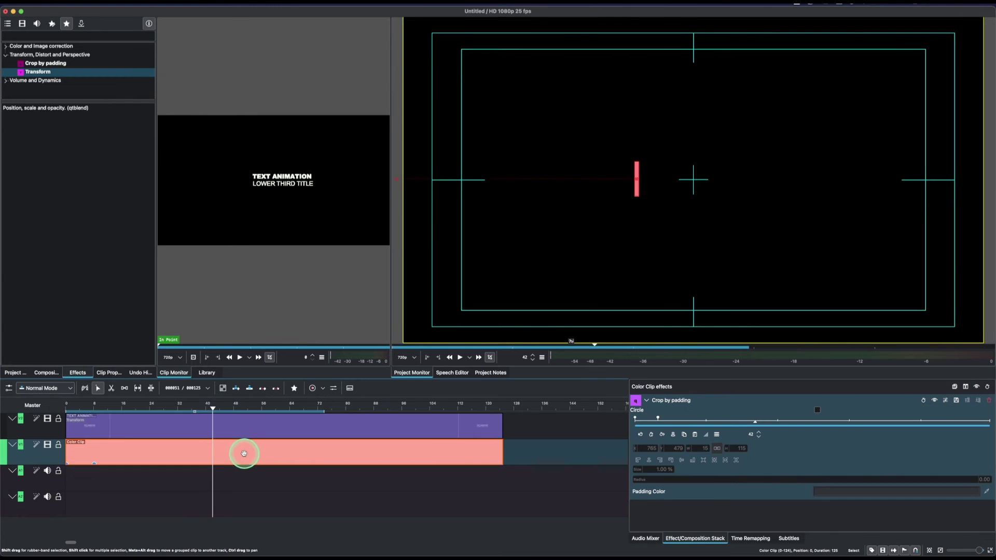
pyautogui.click(651, 434)
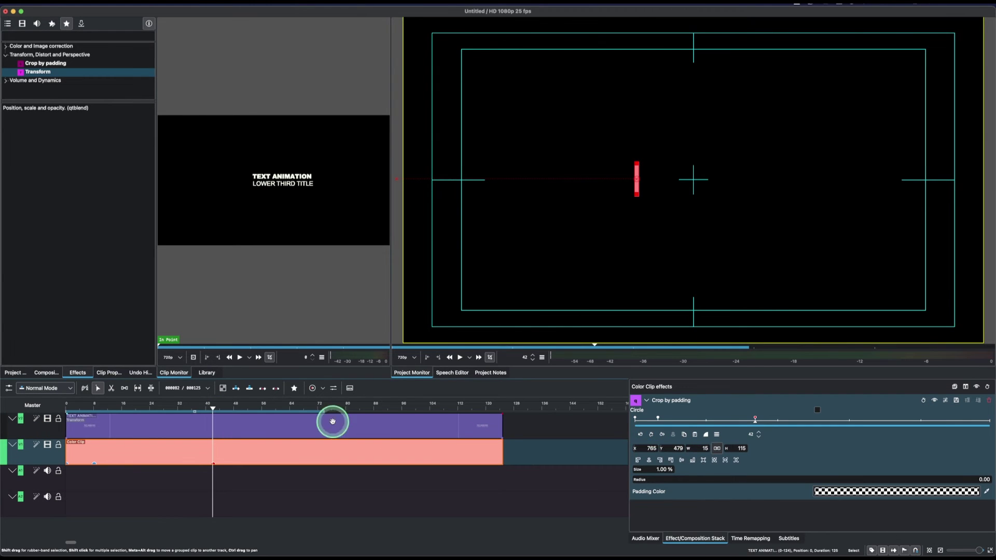
pyautogui.moveTo(210, 408); pyautogui.dragTo(220, 408)
pyautogui.click(651, 436)
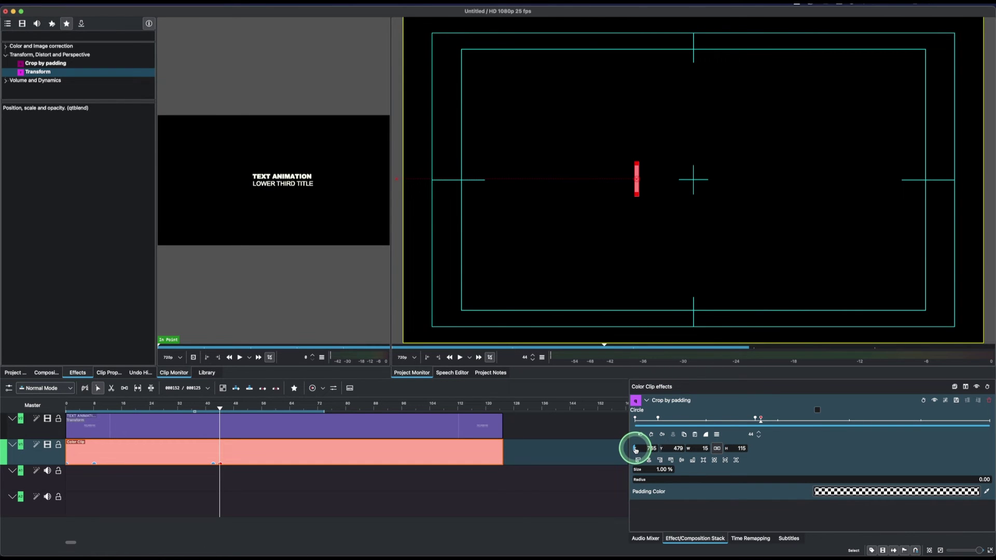
pyautogui.moveTo(636, 449); pyautogui.dragTo(322, 435)
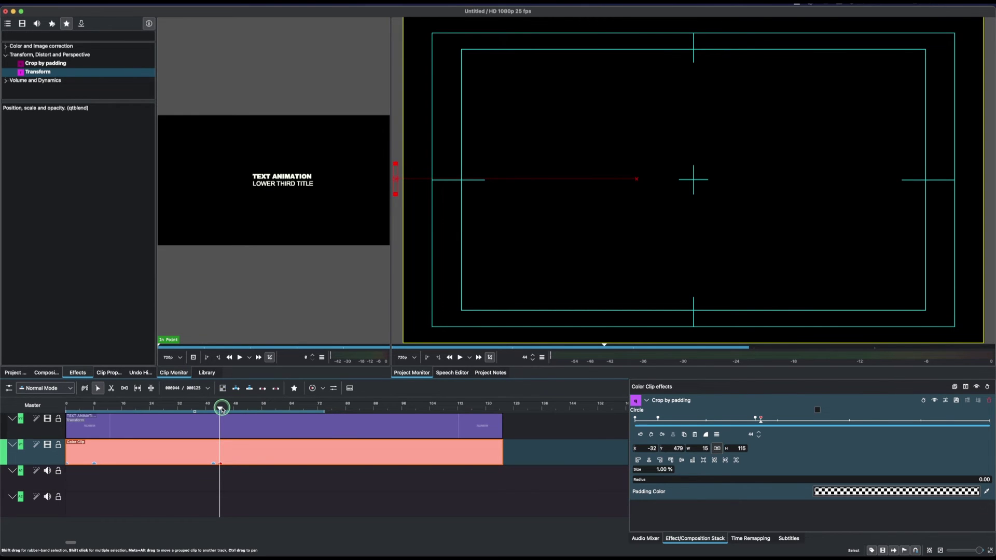
pyautogui.moveTo(221, 410); pyautogui.dragTo(57, 415)
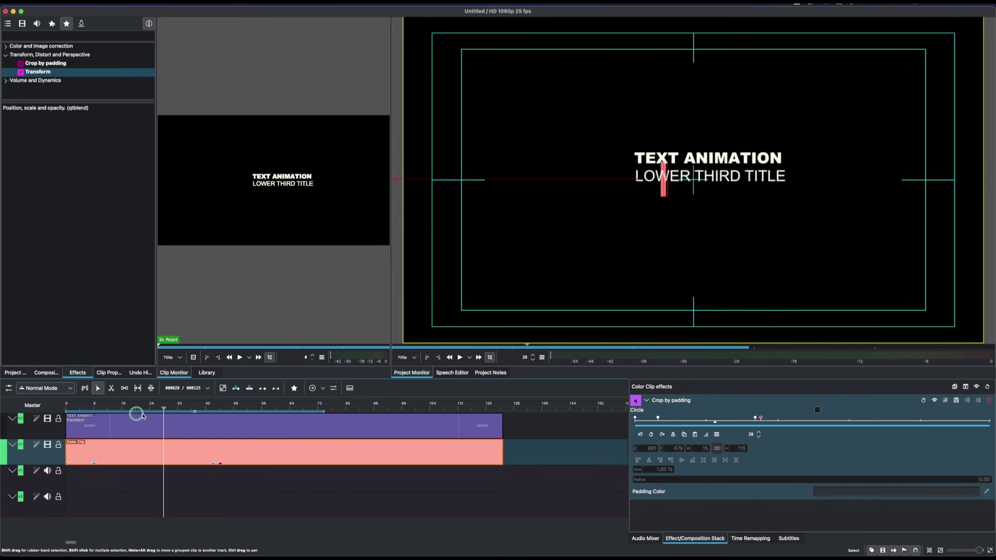
pyautogui.moveTo(136, 414); pyautogui.dragTo(63, 421)
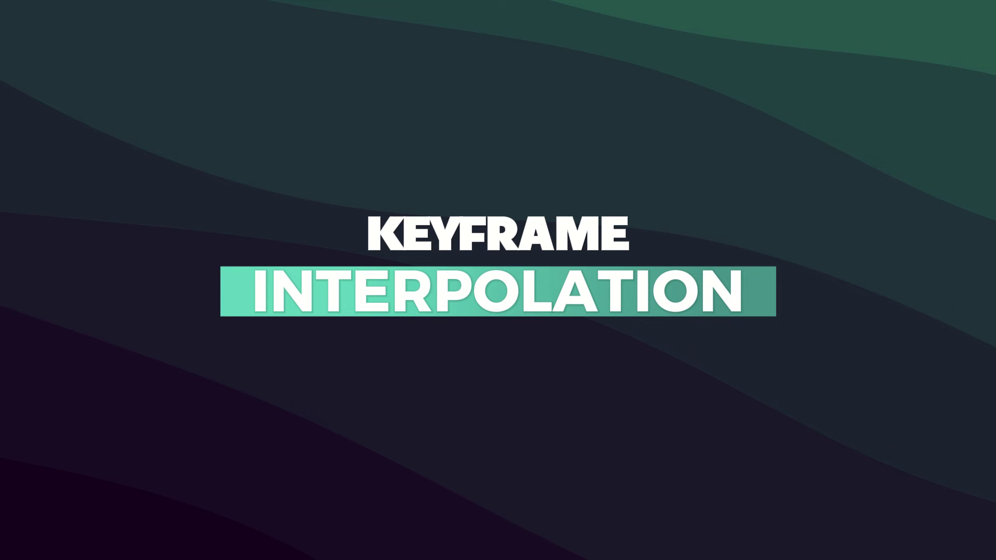
pyautogui.click(199, 415)
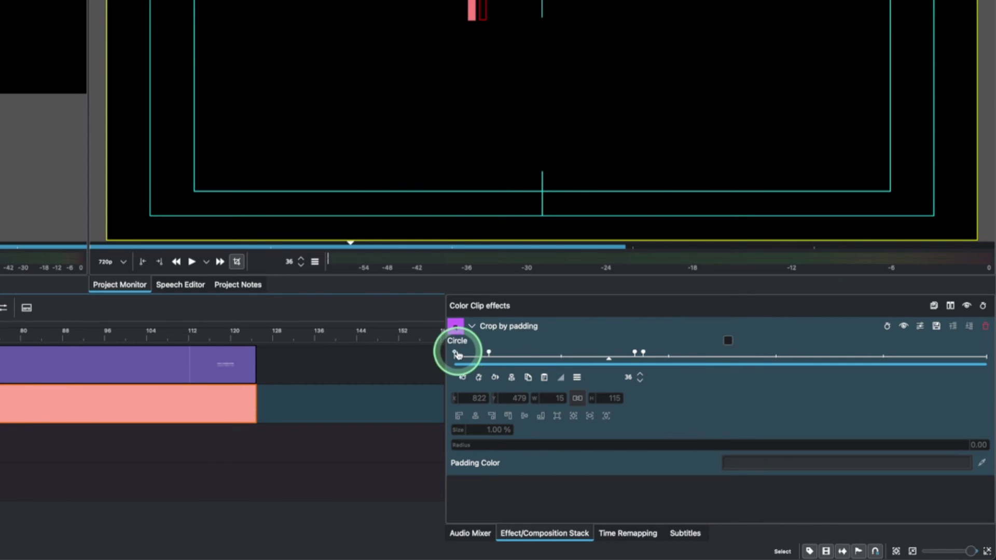
# Check the pink bar's crop keyframes at frames 8, 42 and 44, then select the TEXT ANIMATION clip.
pyautogui.click(489, 354)
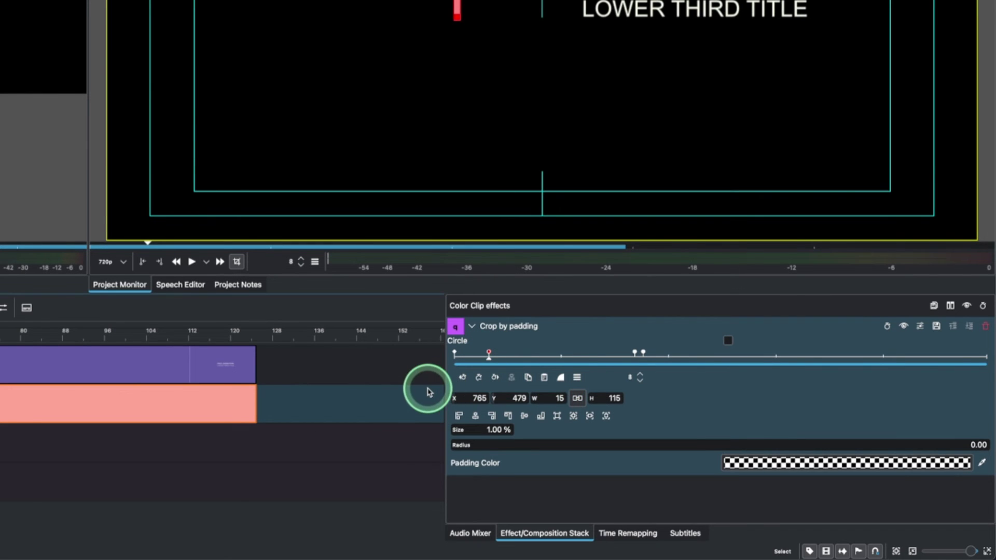
pyautogui.click(560, 377)
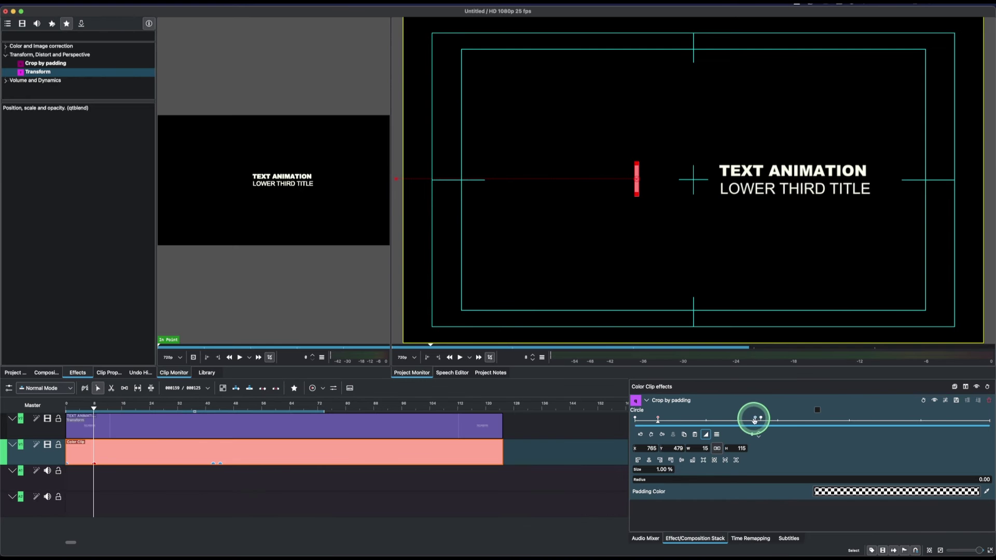
pyautogui.click(634, 353)
pyautogui.click(560, 378)
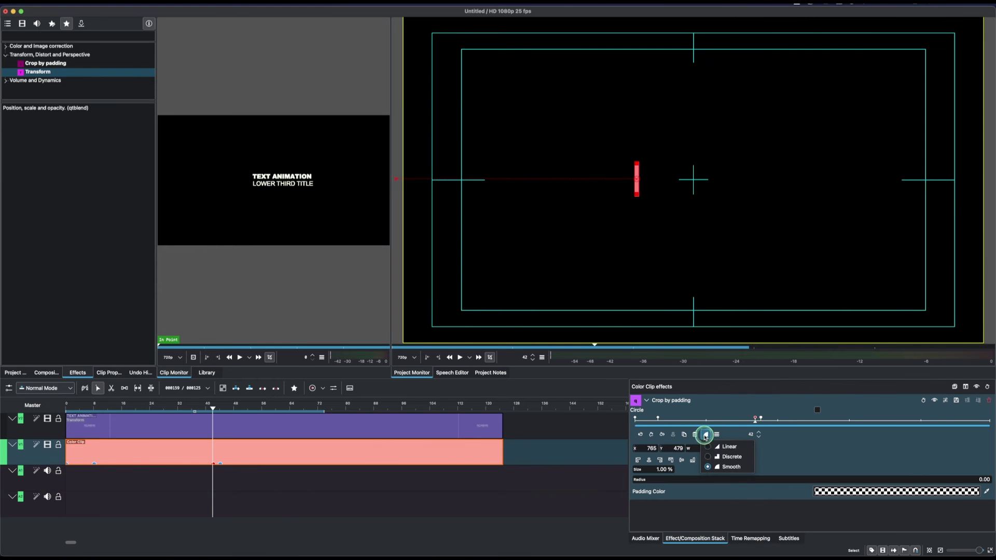
pyautogui.click(726, 446)
pyautogui.click(760, 419)
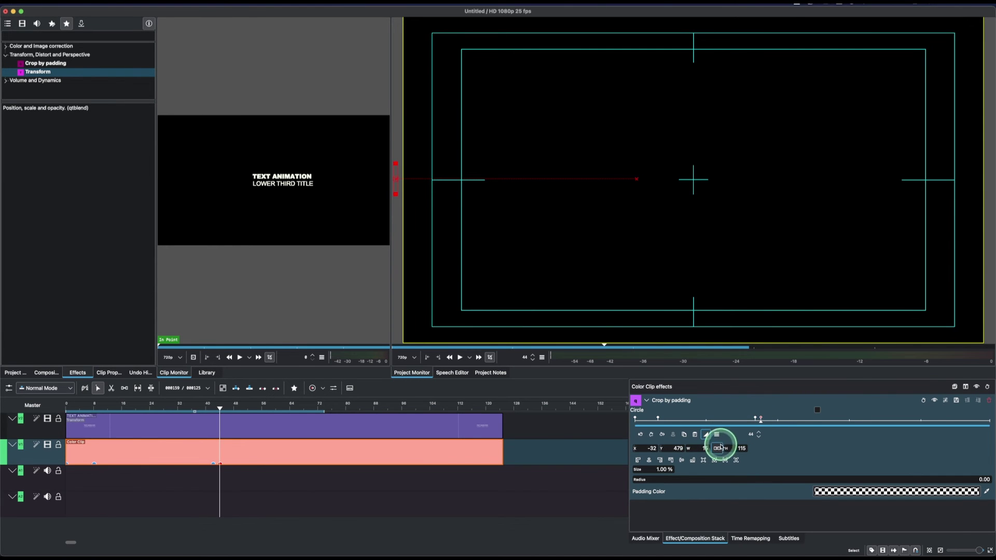
pyautogui.click(289, 424)
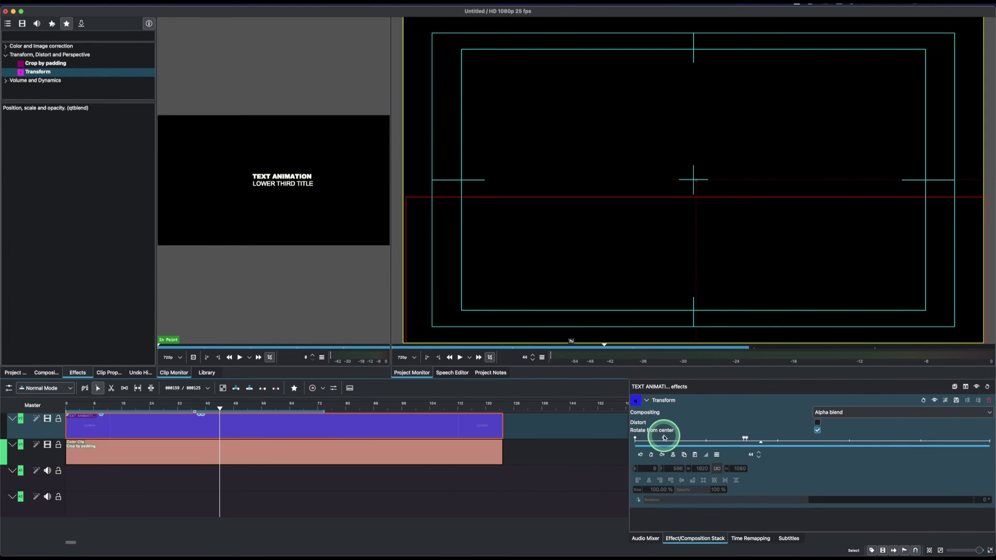
pyautogui.click(199, 414)
pyautogui.click(203, 410)
pyautogui.moveTo(157, 415); pyautogui.dragTo(33, 416)
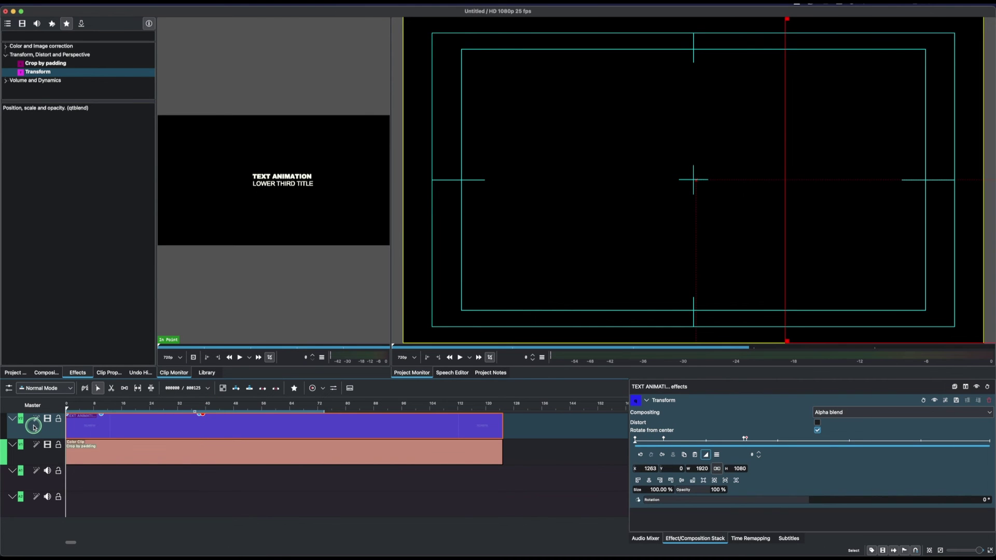
pyautogui.click(99, 436)
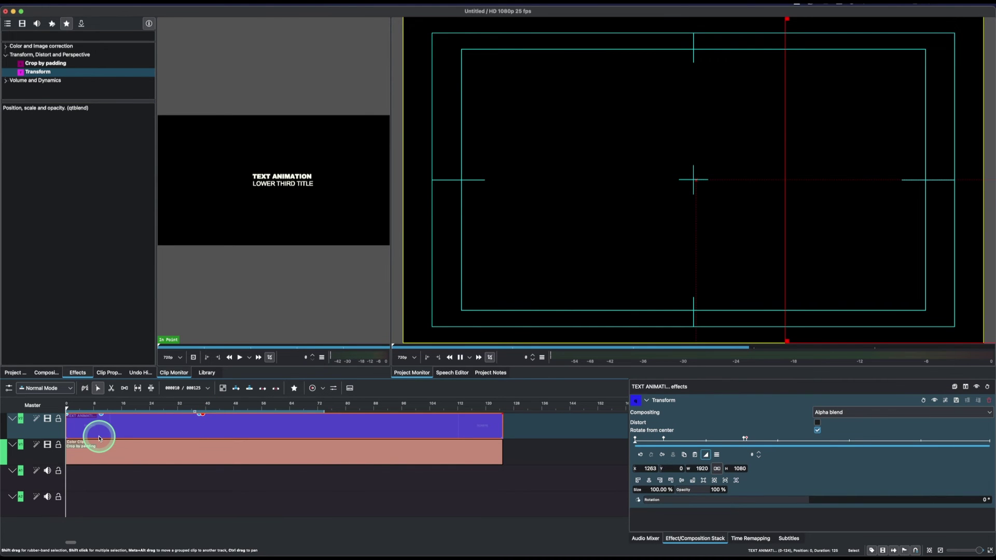
pyautogui.click(83, 407)
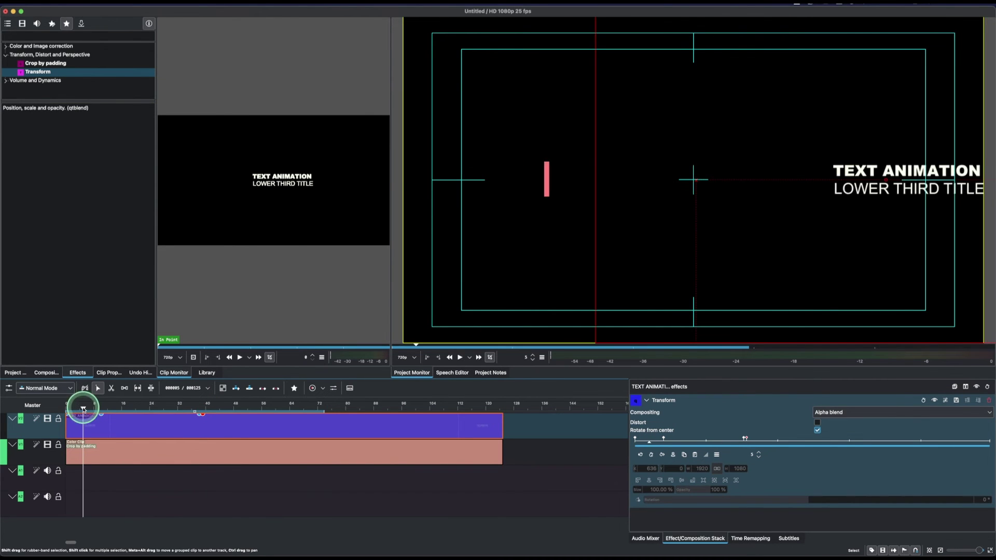
pyautogui.click(193, 407)
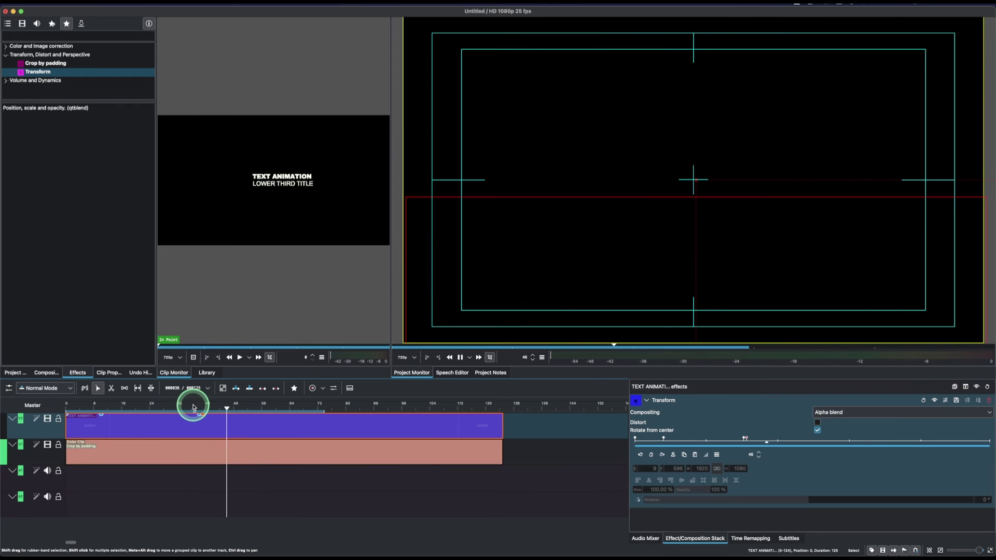
pyautogui.click(113, 408)
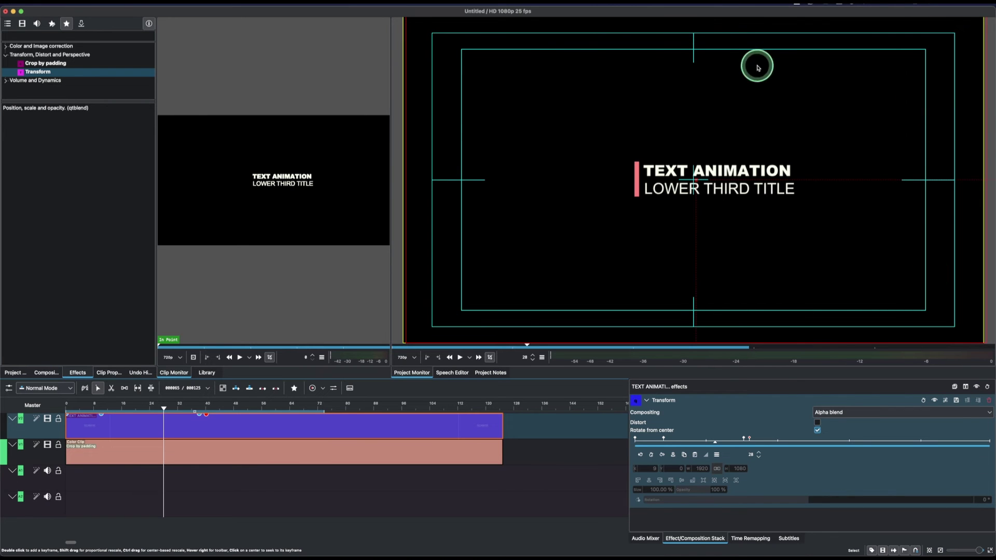
pyautogui.click(230, 405)
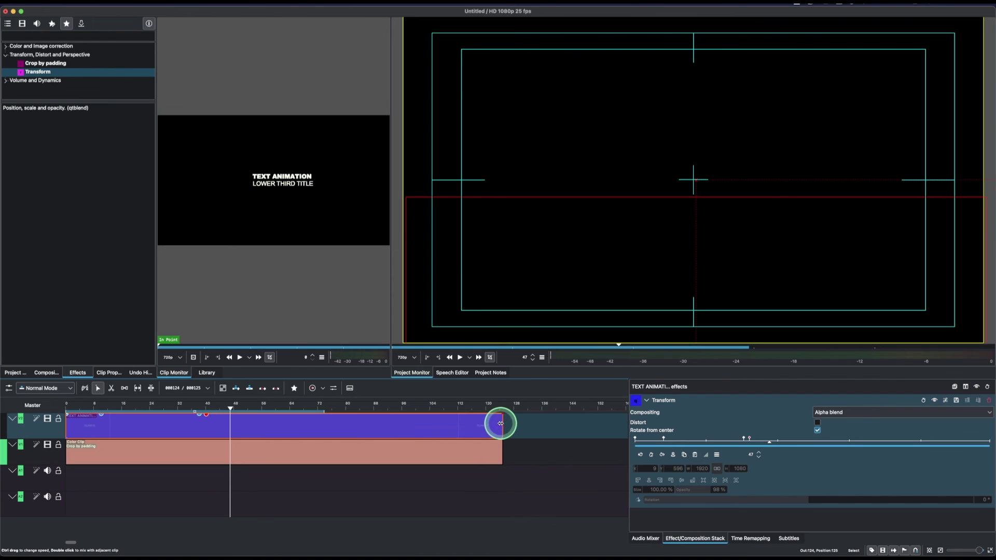
# Trim the TEXT ANIMATION clip's right edge back to the playhead at frame 47.
pyautogui.moveTo(498, 423); pyautogui.dragTo(239, 425)
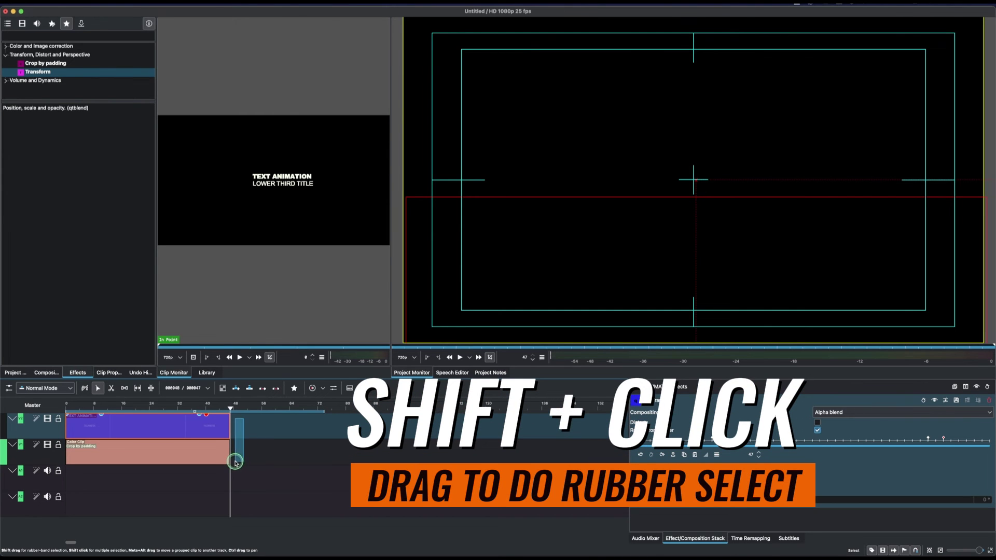
# Select the title and Color Clip together and create a sequence from them named LOWER3RD 1.
pyautogui.moveTo(223, 463); pyautogui.dragTo(67, 461)
pyautogui.click(134, 430)
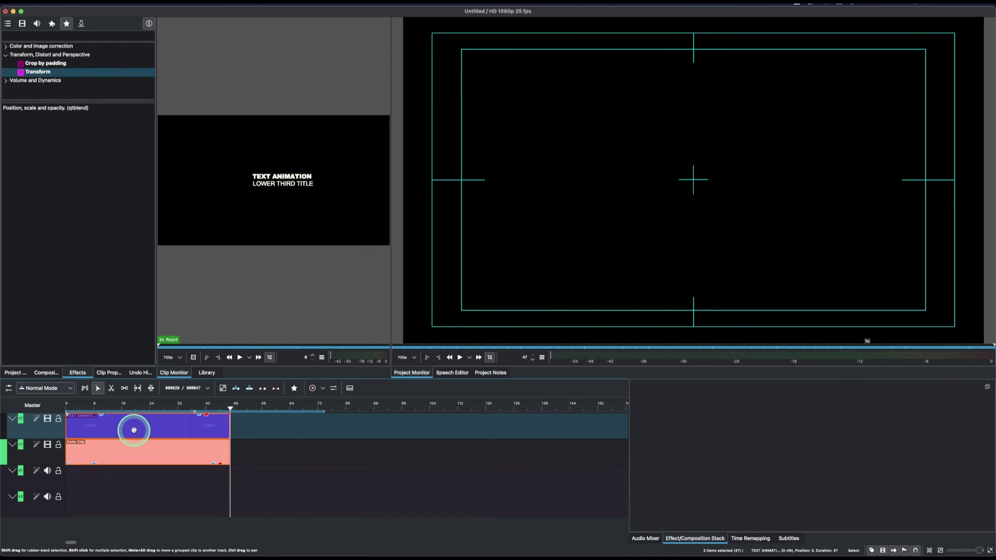
pyautogui.rightClick(134, 430)
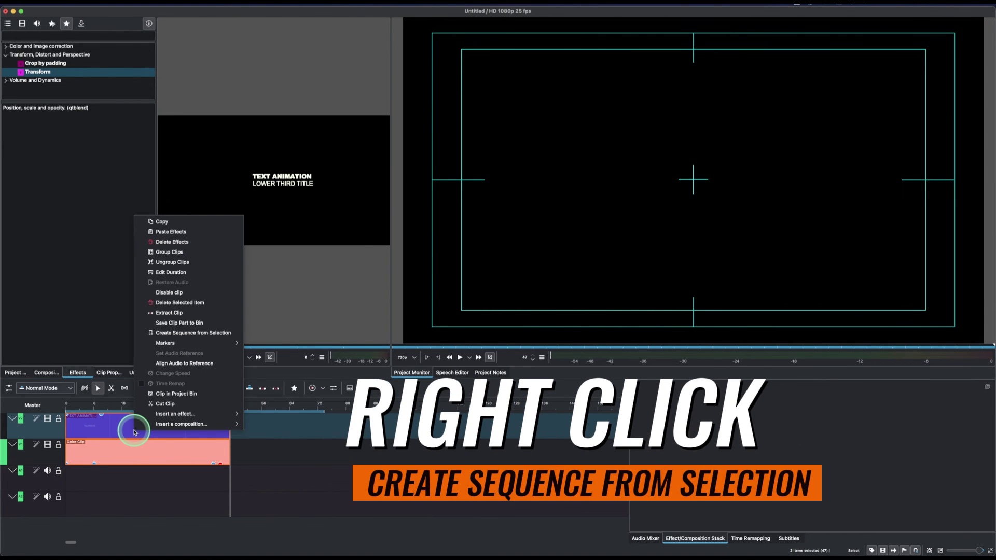
pyautogui.click(178, 334)
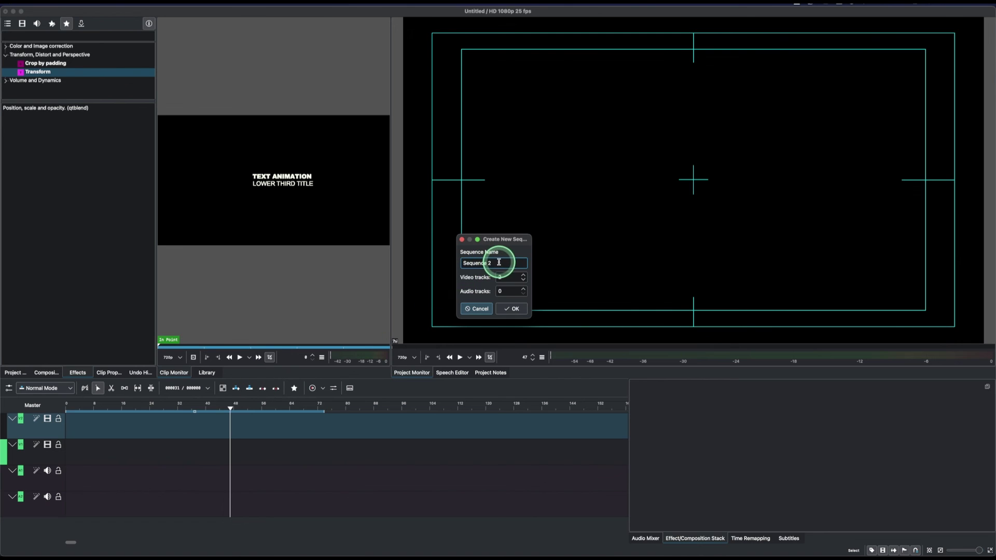
pyautogui.moveTo(493, 239); pyautogui.dragTo(551, 216)
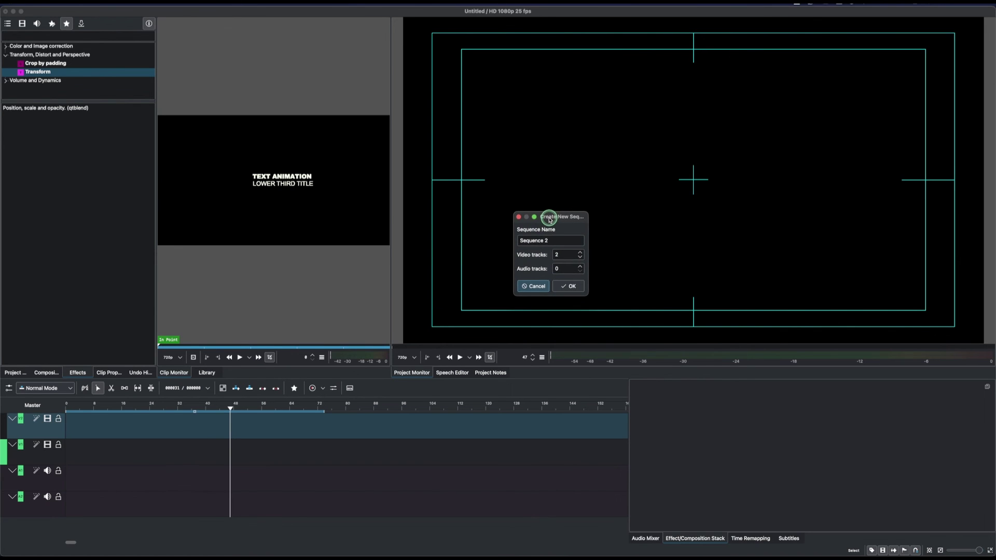
pyautogui.click(551, 238)
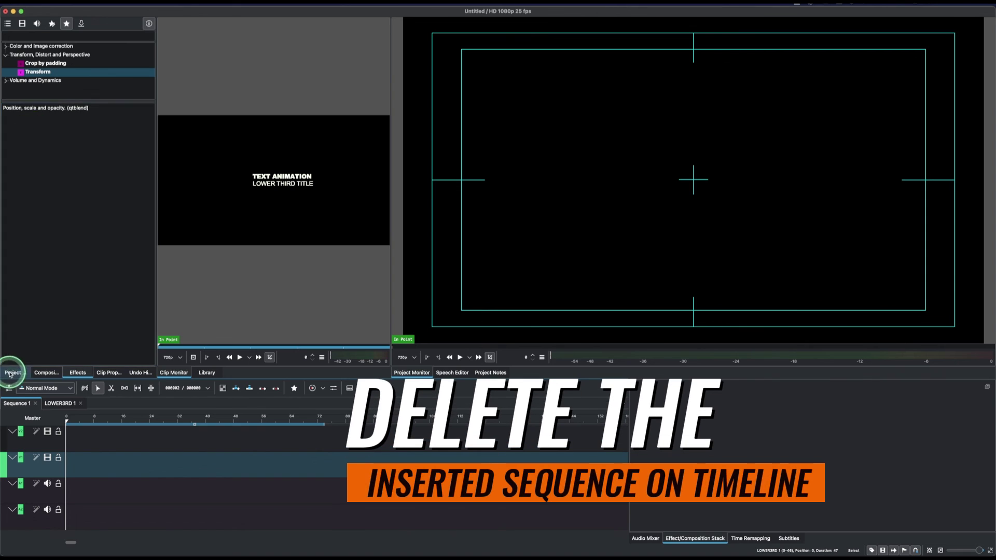
# Drag LOWER3RD 1 from the bin's Sequences folder onto V1 of Sequence 1 and play it.
pyautogui.click(11, 373)
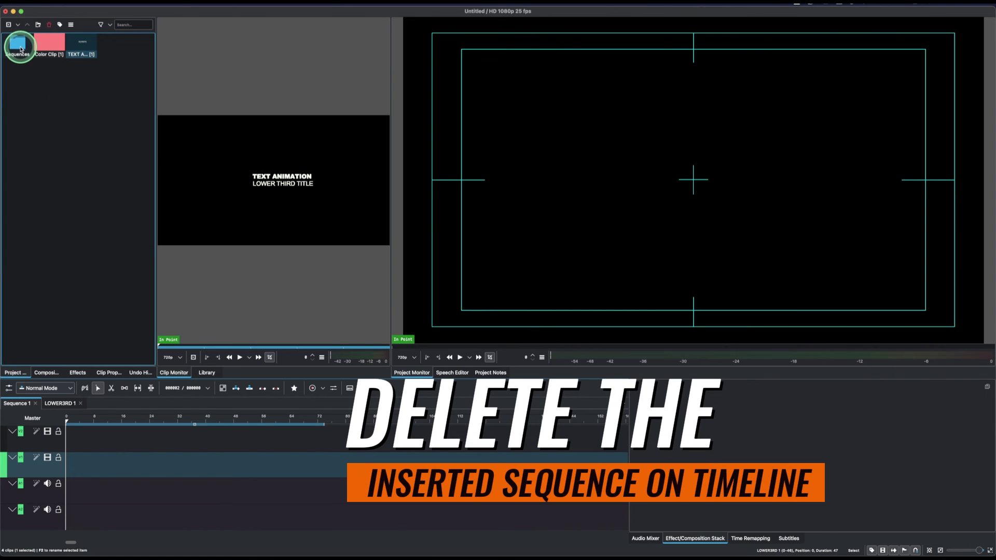
pyautogui.doubleClick(21, 49)
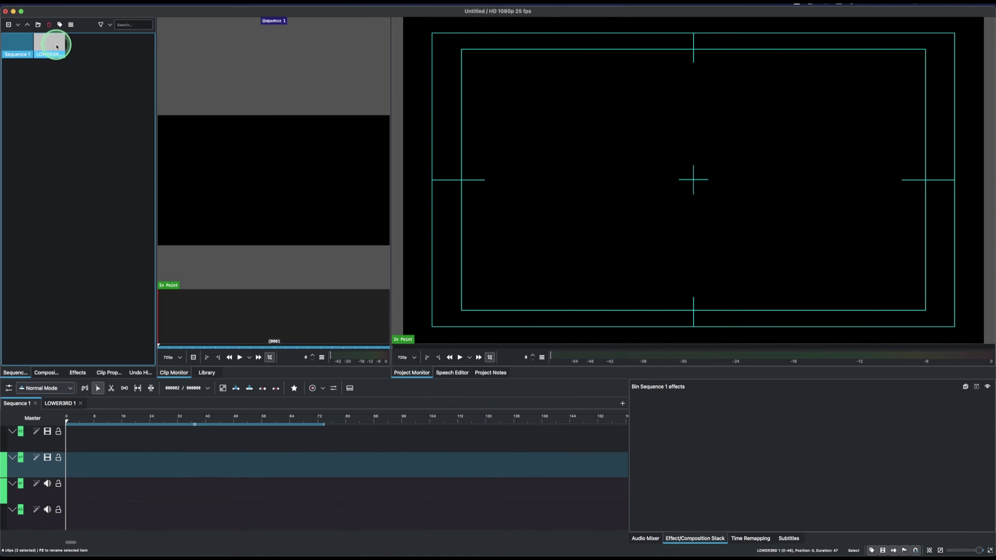
pyautogui.moveTo(49, 43); pyautogui.dragTo(81, 456)
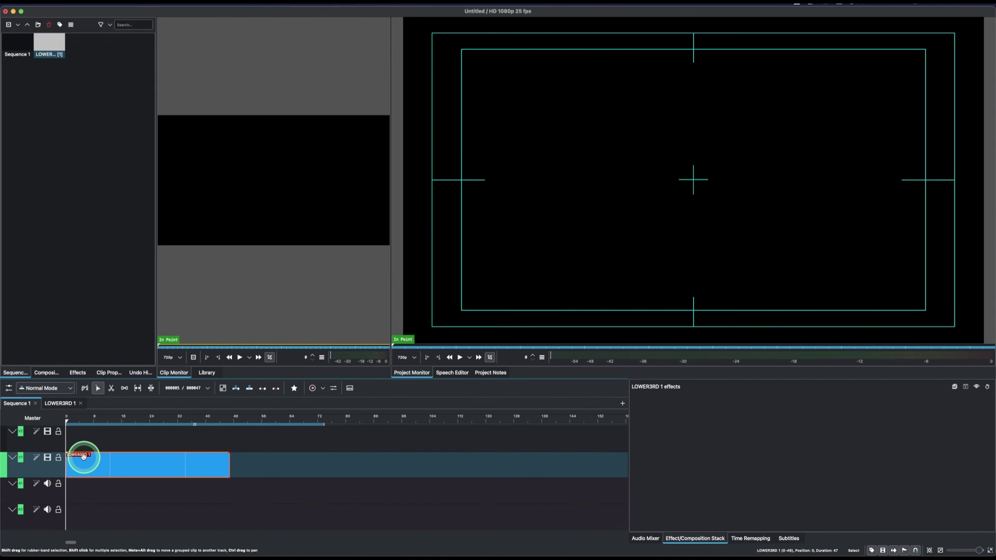
pyautogui.press('space')
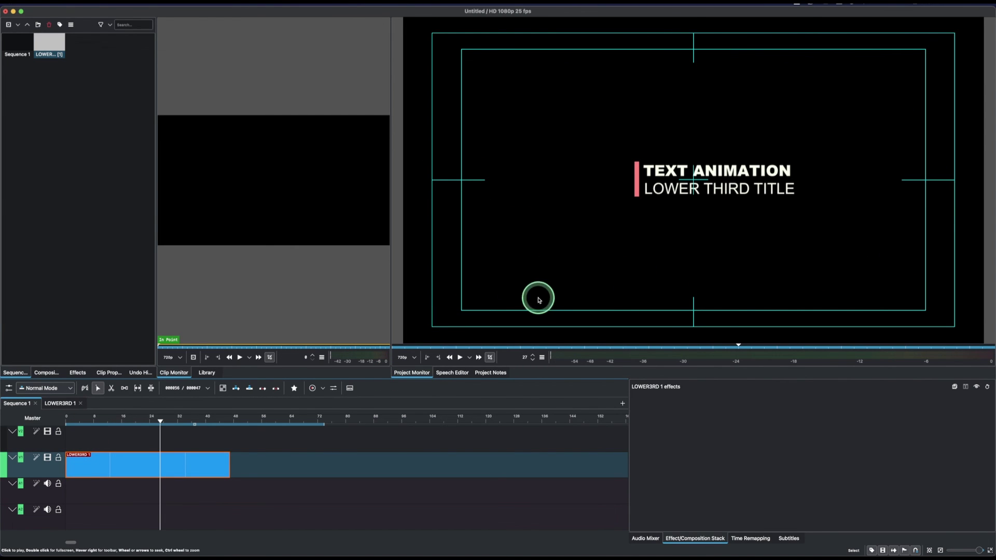
pyautogui.click(78, 373)
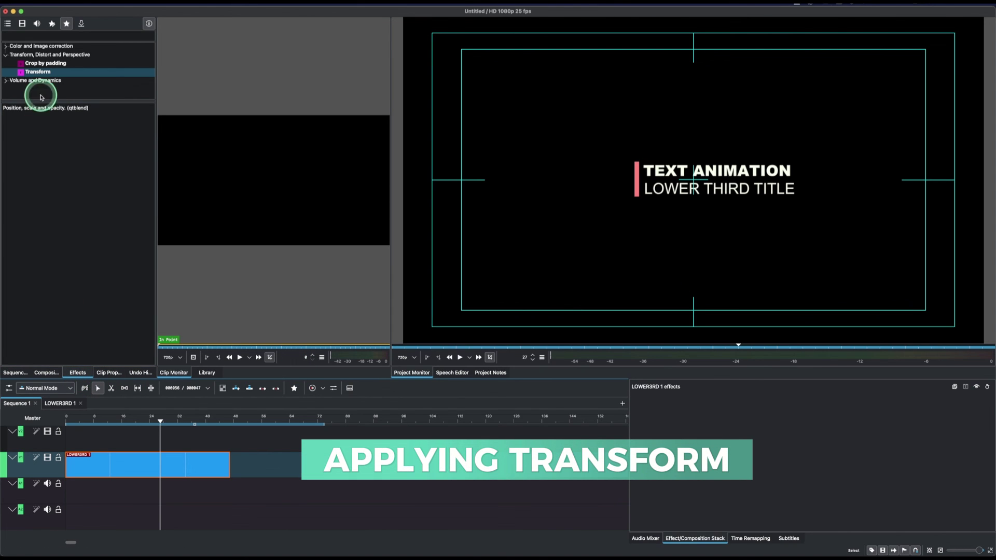
# Apply a Transform effect to the LOWER3RD 1 clip and move the lower third toward the frame's lower-left.
pyautogui.click(43, 72)
pyautogui.moveTo(42, 73); pyautogui.dragTo(109, 469)
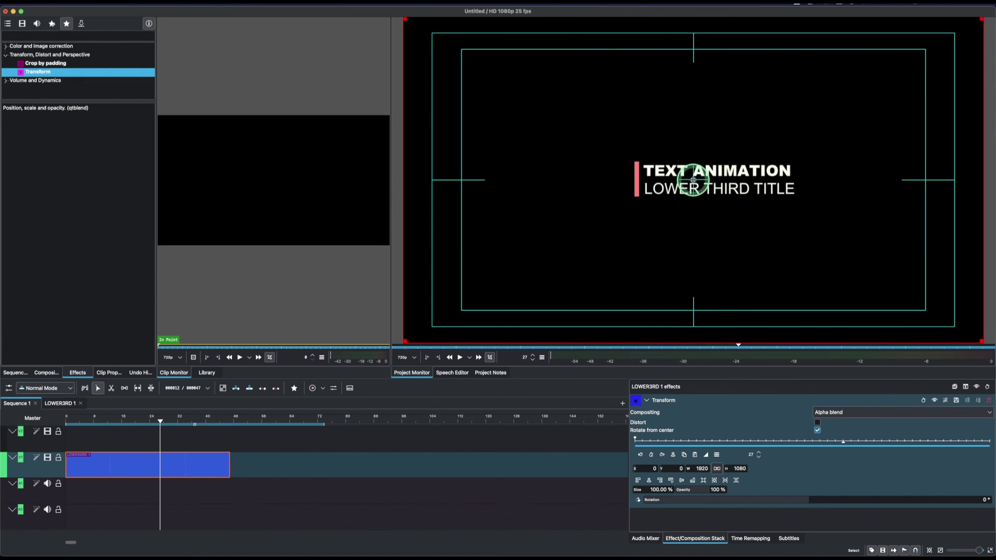
pyautogui.moveTo(691, 188); pyautogui.dragTo(531, 288)
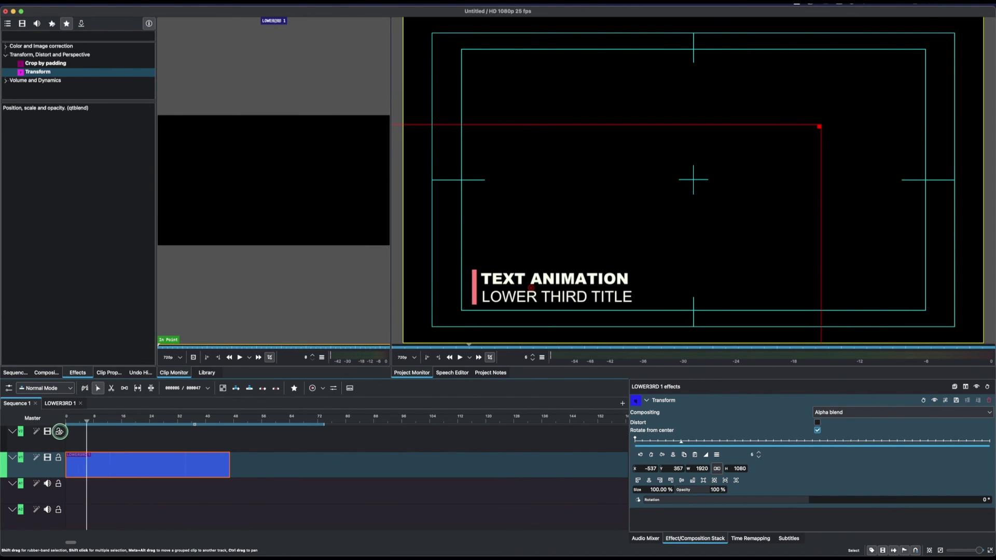
pyautogui.press('space')
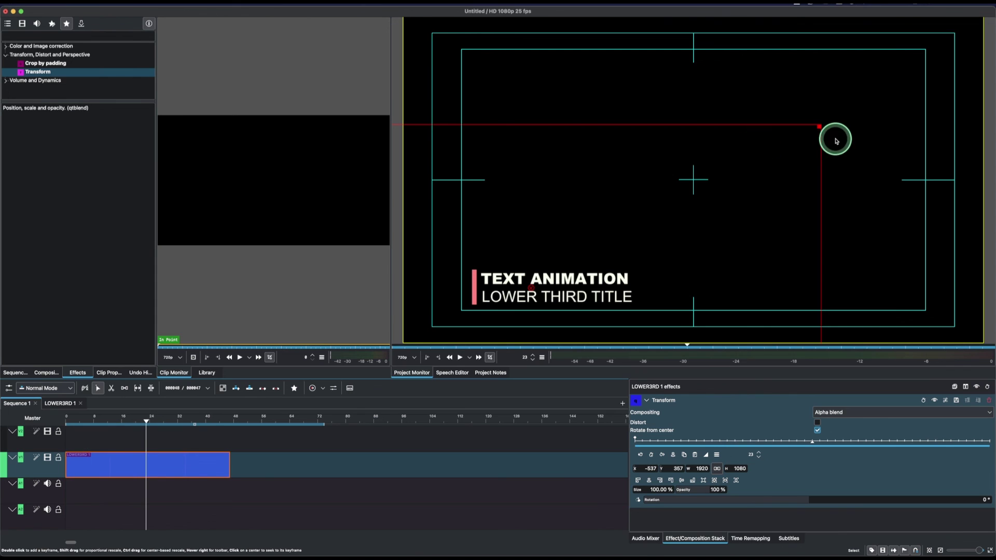
# Shrink the lower third to 61.39% and replay it from frame 0.
pyautogui.moveTo(819, 126); pyautogui.dragTo(685, 211)
pyautogui.click(106, 419)
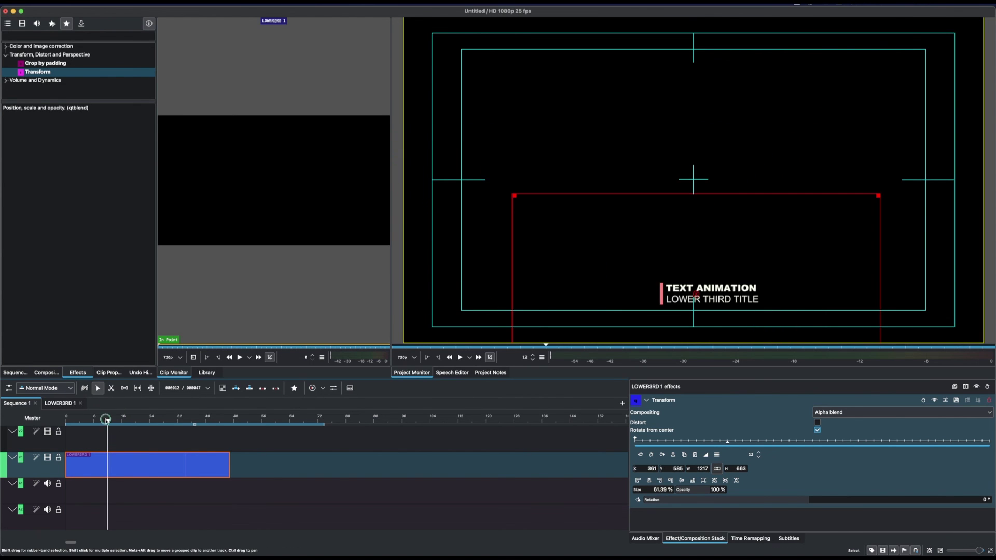
pyautogui.moveTo(106, 419); pyautogui.dragTo(46, 439)
pyautogui.press('space')
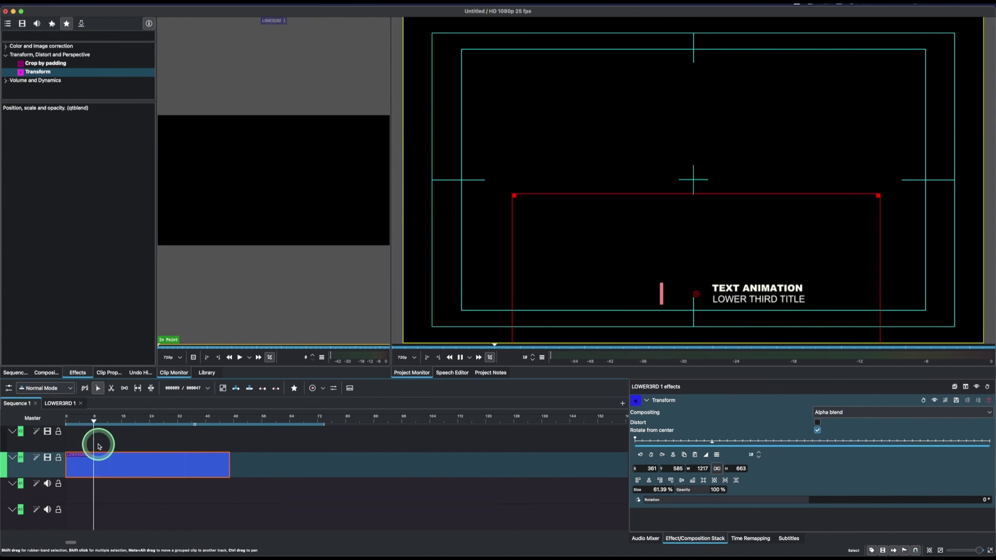